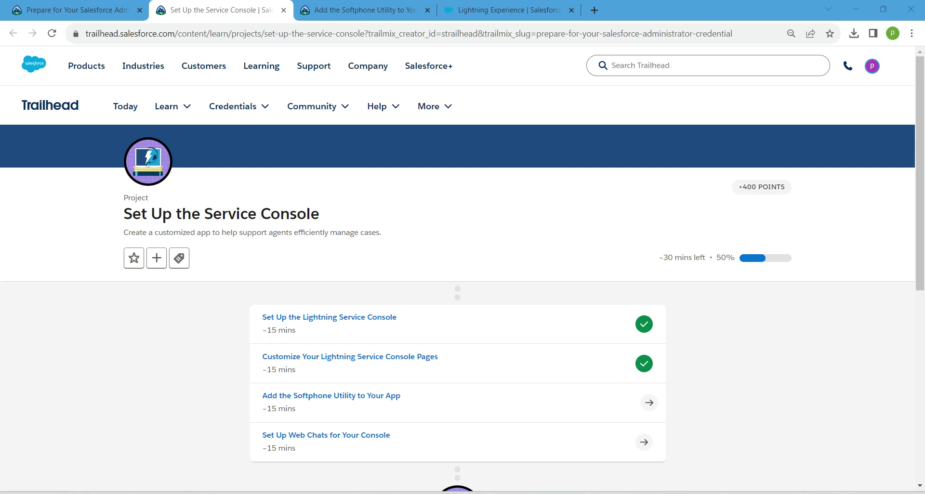
Step: Switch to the Salesforce playground org, find and open the Playground Starter app, and open its Install a Package page
drag(331, 395, 366, 11)
click(506, 10)
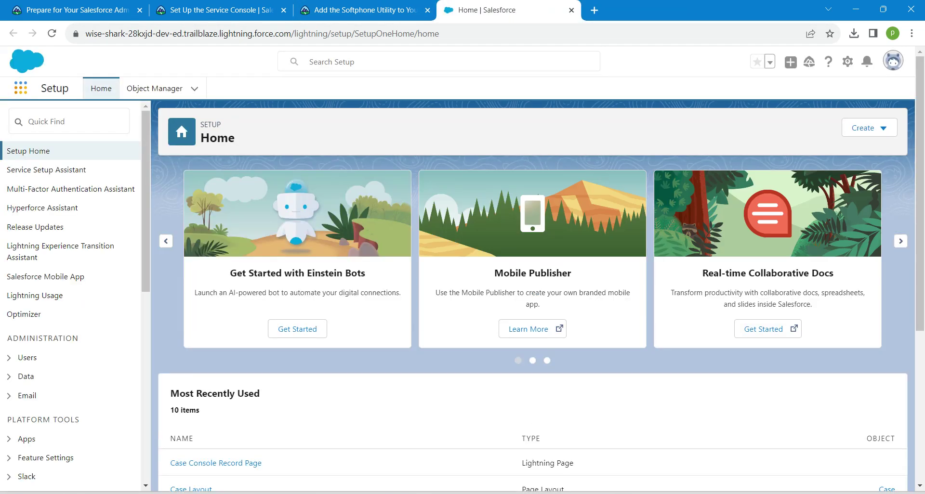
click(21, 88)
click(20, 88)
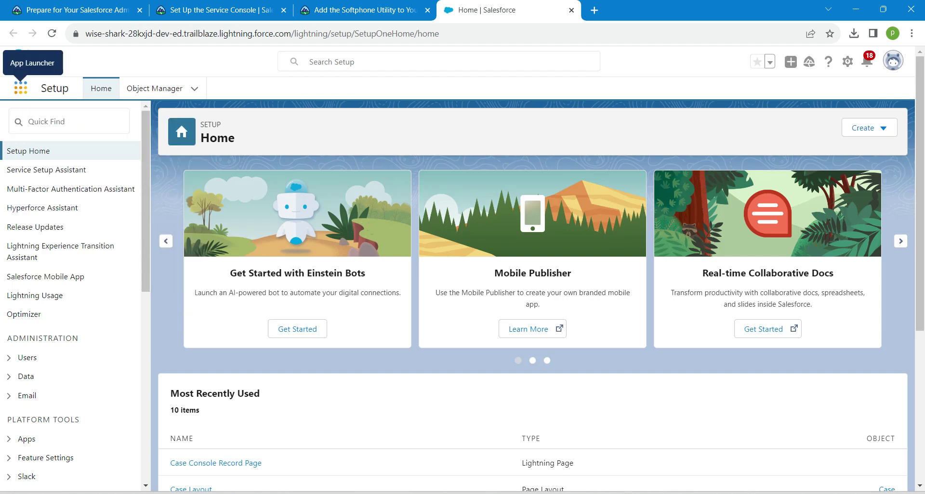
click(20, 87)
text(playgroun)
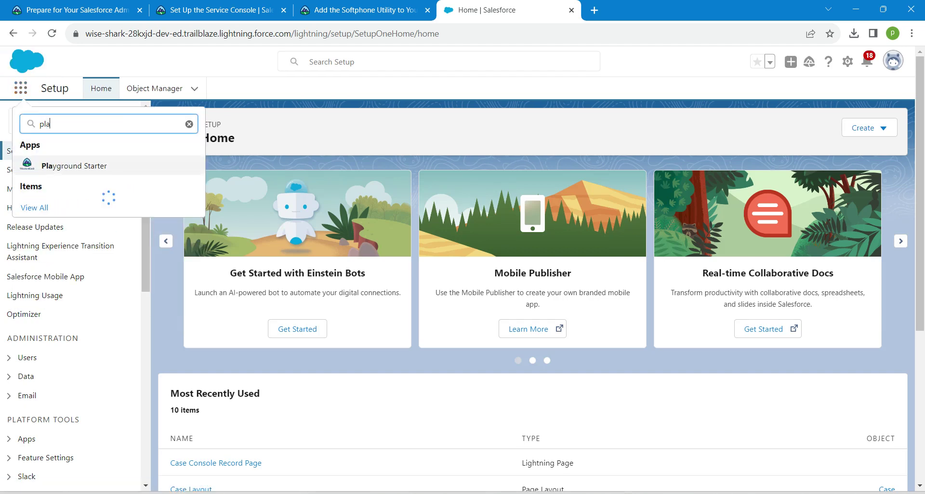
text(d)
click(73, 165)
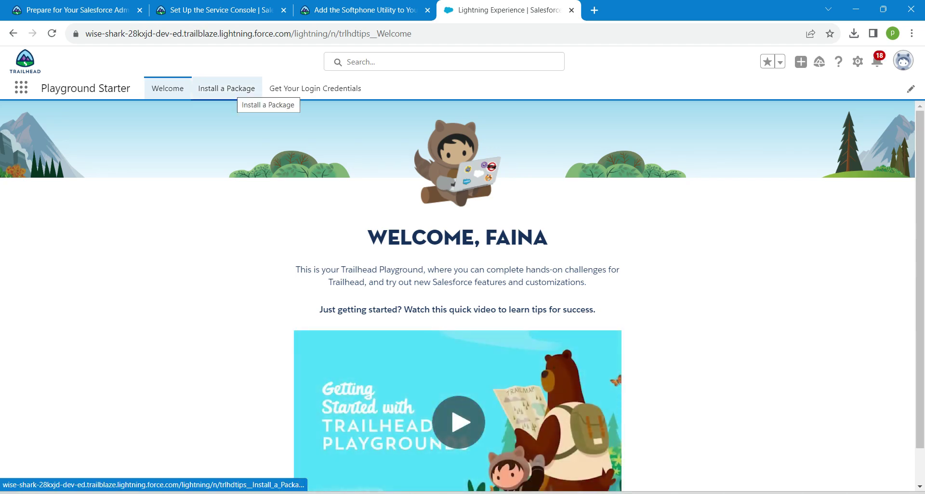
click(227, 88)
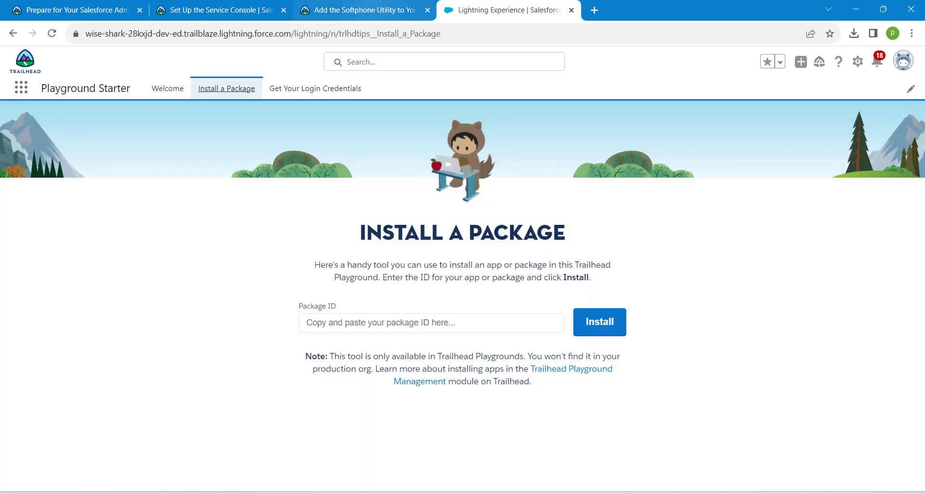
Step: Copy the Open CTI Demo package ID 04t41000000bSXh from the Trailhead softphone utility instructions
click(365, 9)
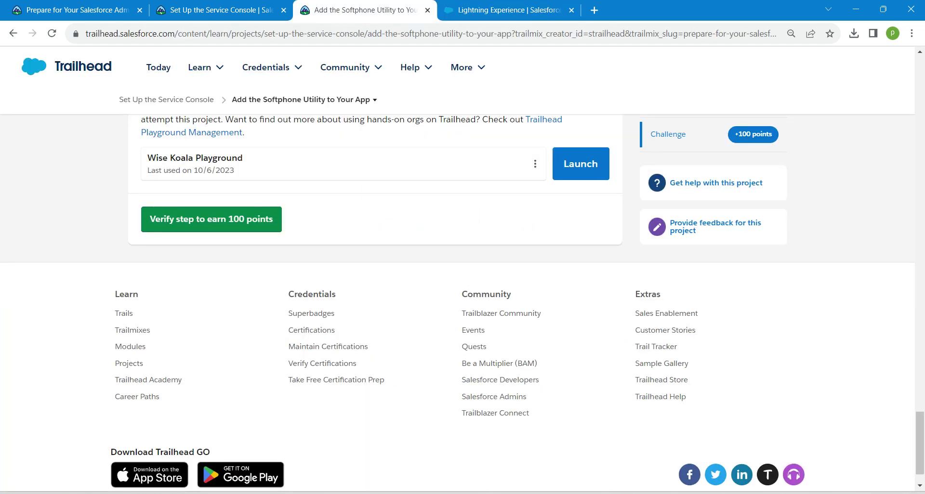
drag(920, 443, 919, 103)
scroll(375, 304, down, 10)
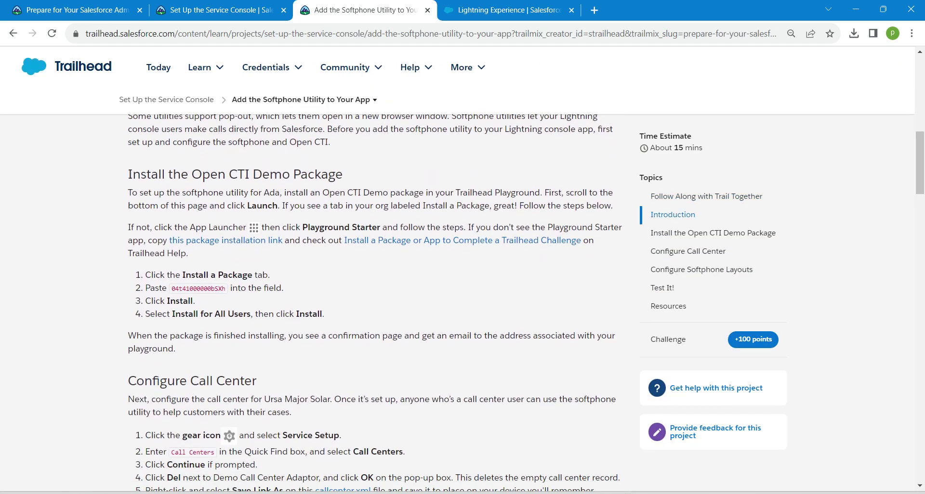
drag(172, 288, 226, 289)
key(ctrl+c)
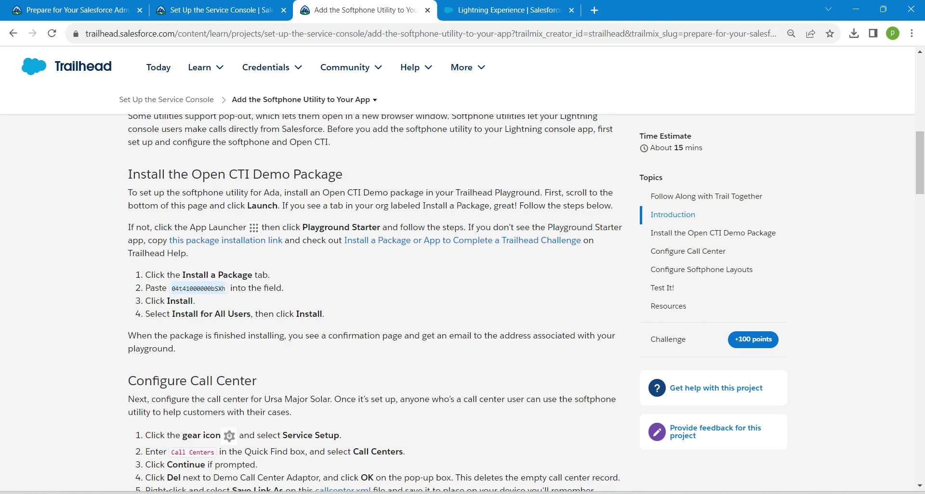
Step: Install the Open CTI Lightning Demo Adapter in the playground using package ID 04t41000000bSXh, and finish the installation
click(487, 9)
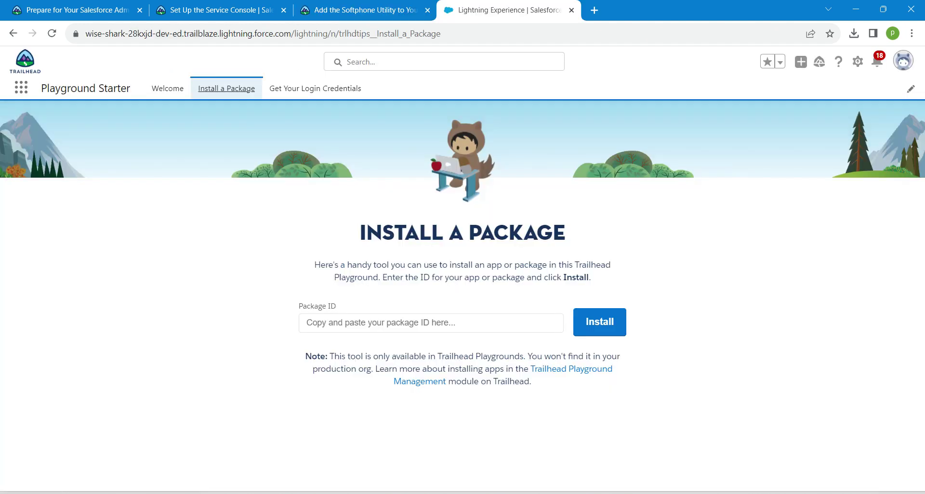
click(309, 322)
key(ctrl+v)
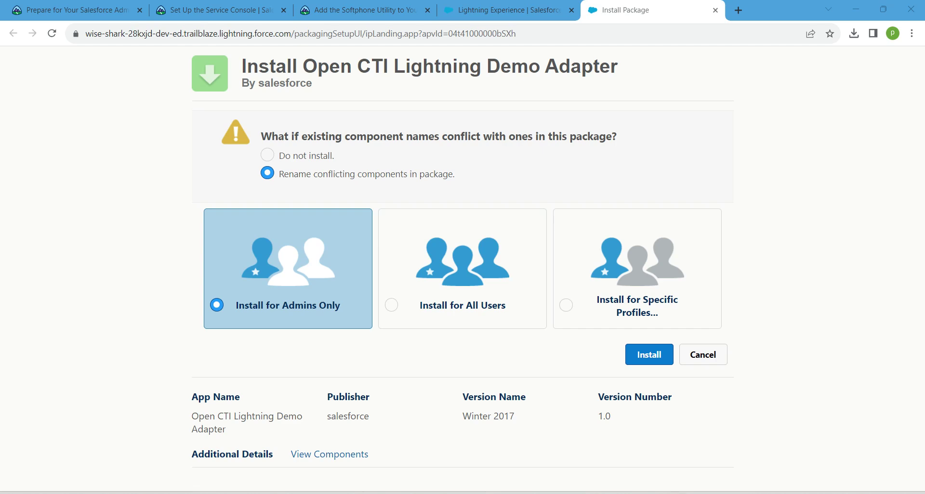
click(649, 354)
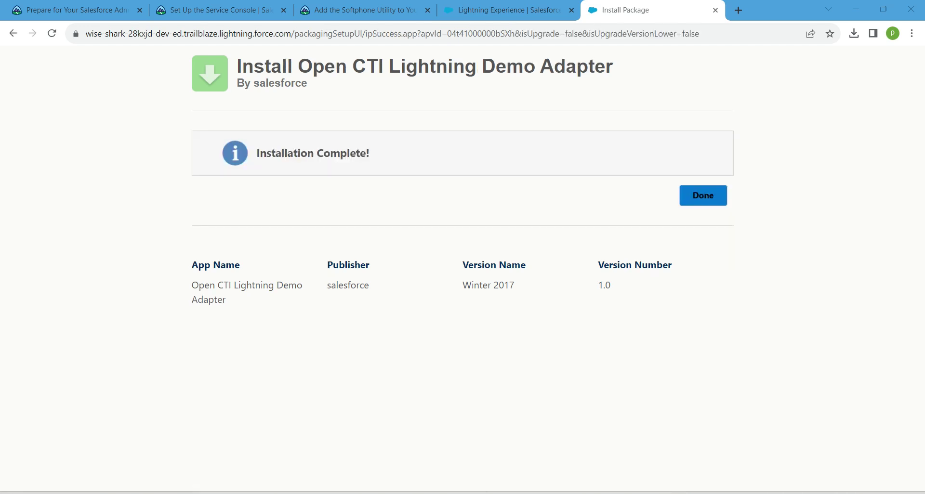
click(703, 196)
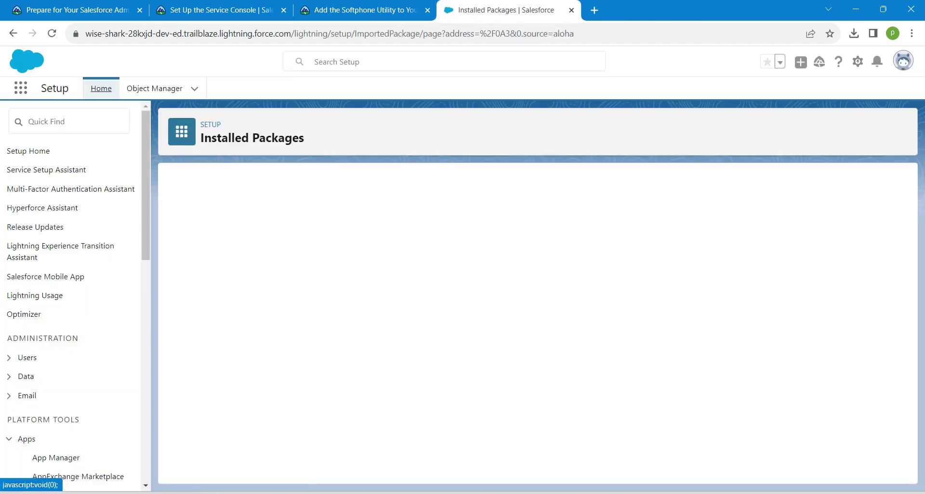
Step: Open Service Setup and close the Installed Packages page
click(858, 62)
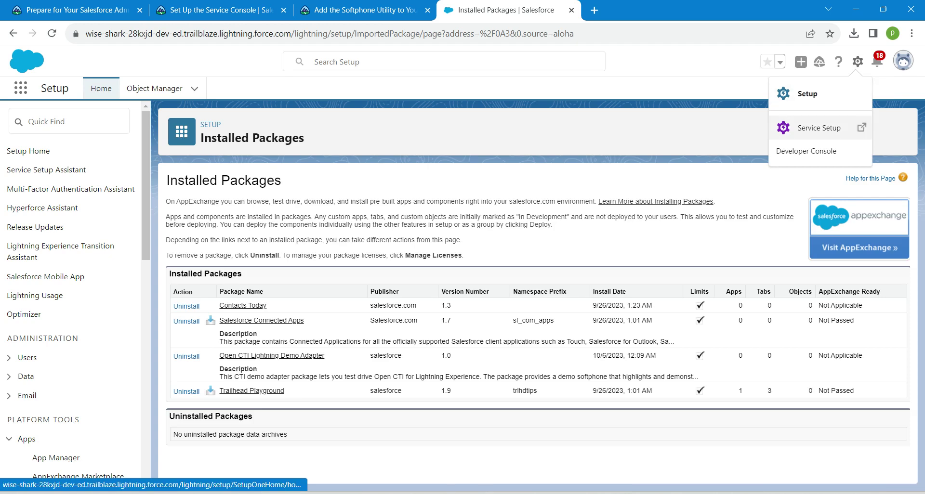
click(819, 127)
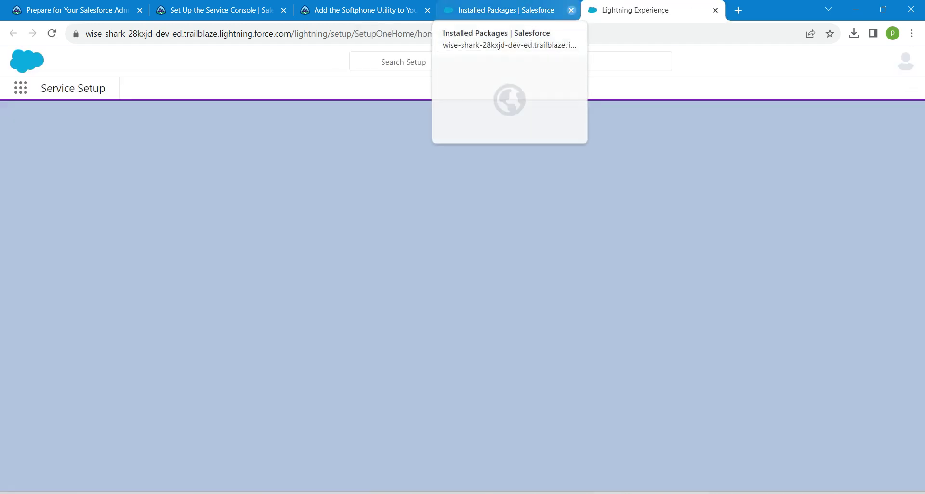
click(572, 9)
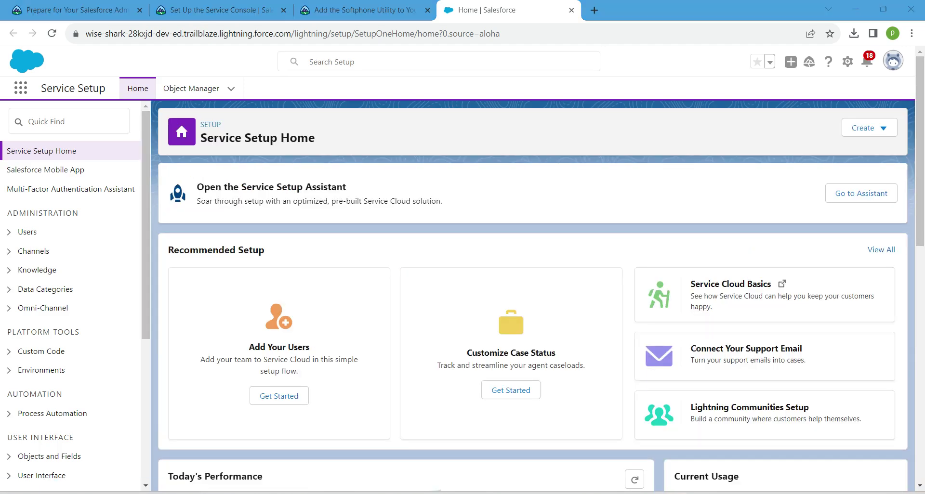
Step: Find "call ce" in the setup navigation and open the Call Centers page under Open CTI
click(68, 121)
text(cll ce)
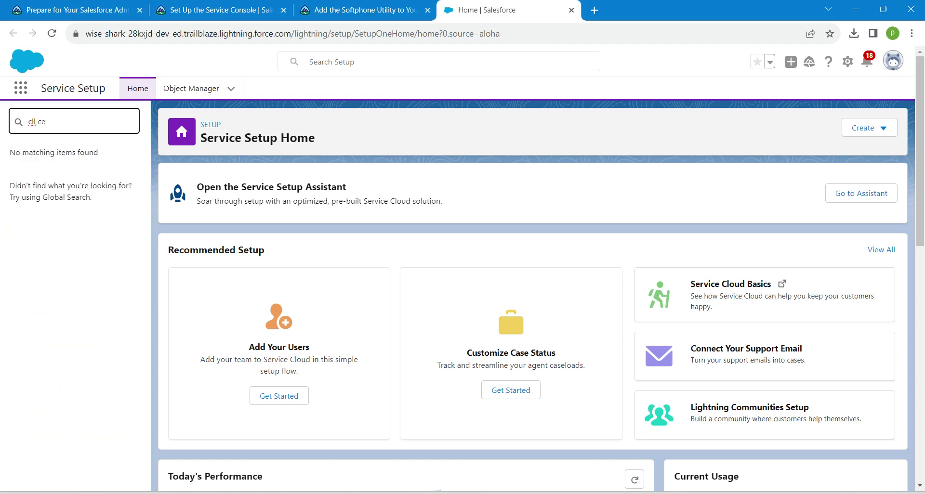
key(Left)
key(Left)
key(Left)
key(Left)
text(a)
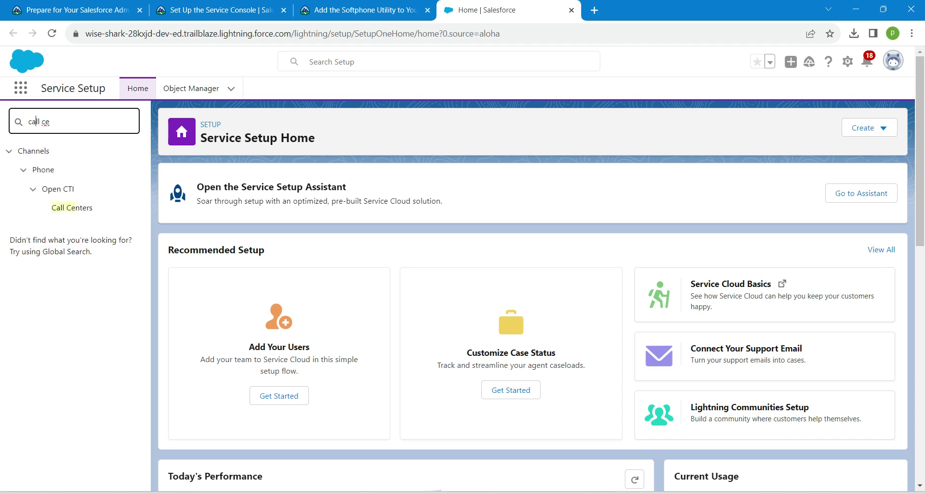
click(72, 208)
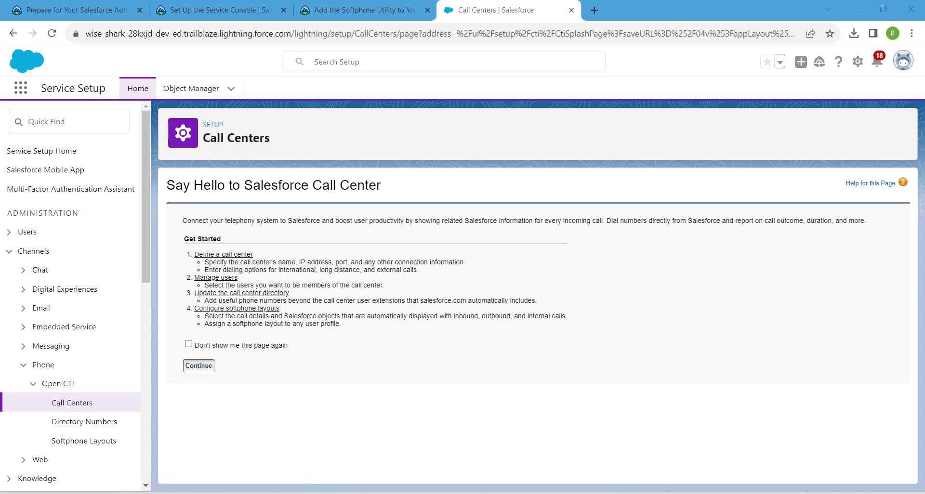
Step: Continue past the call center introduction and delete the Demo Call Center Adapter record
click(199, 366)
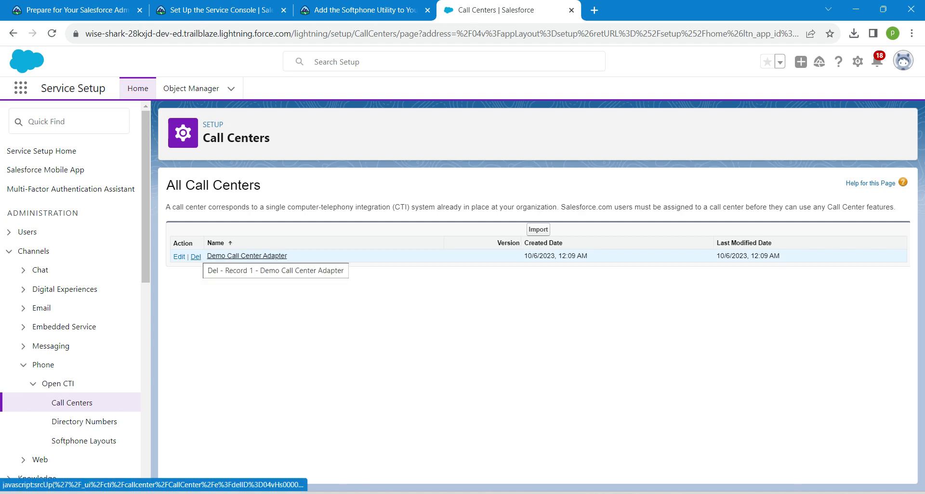
click(196, 257)
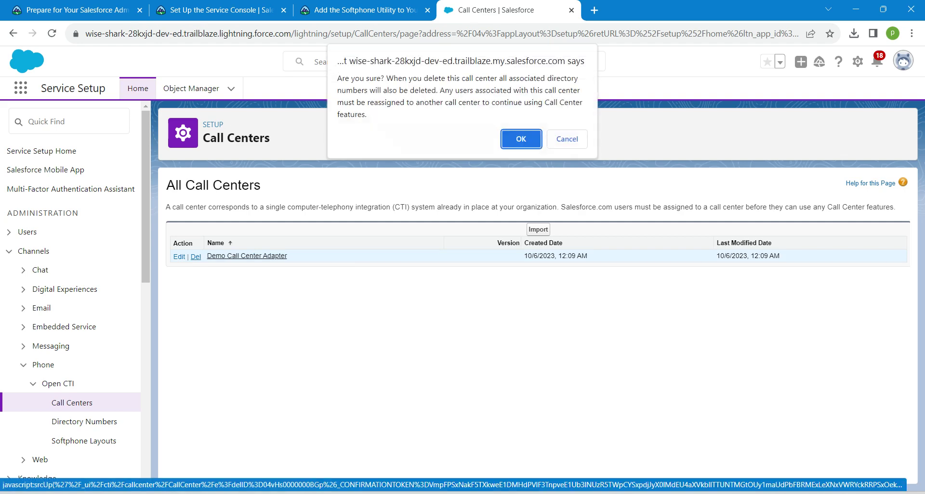
key(Return)
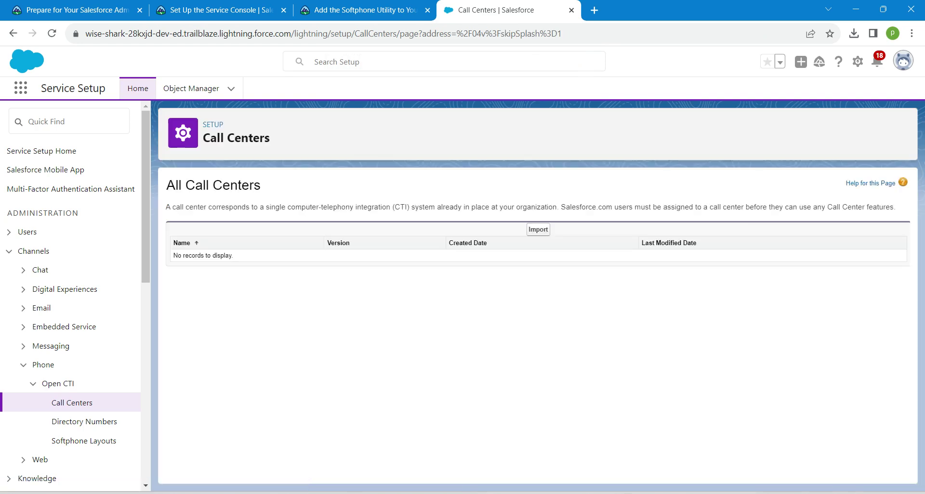
Step: Save the callcenter.xml file linked in the Trailhead instructions to Downloads\database, replacing the existing copy
click(365, 9)
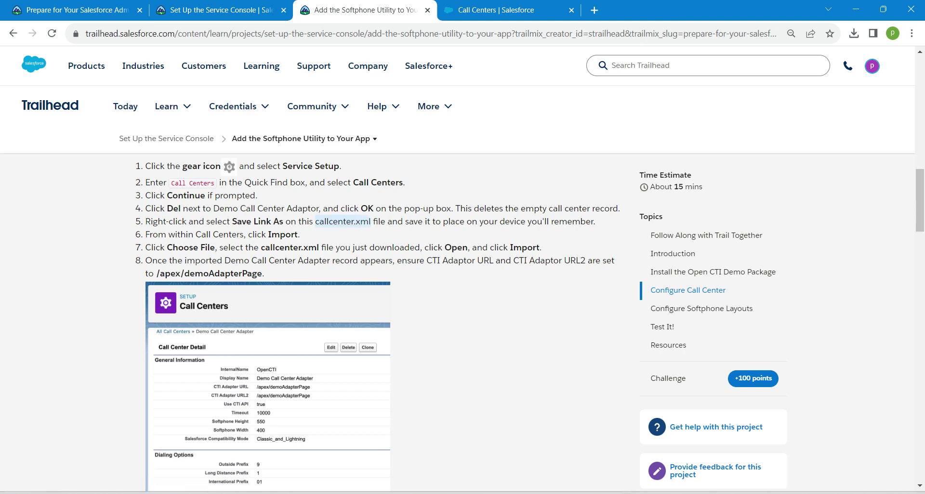
right_click(343, 222)
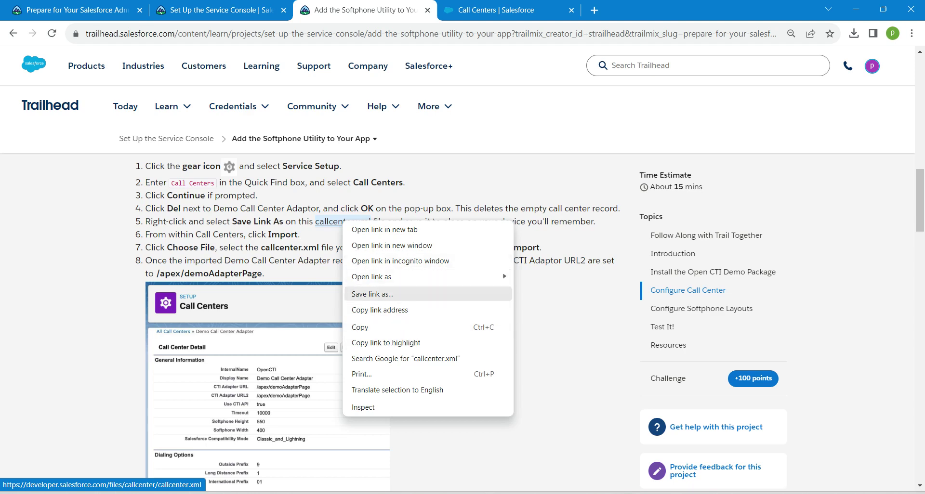
click(372, 294)
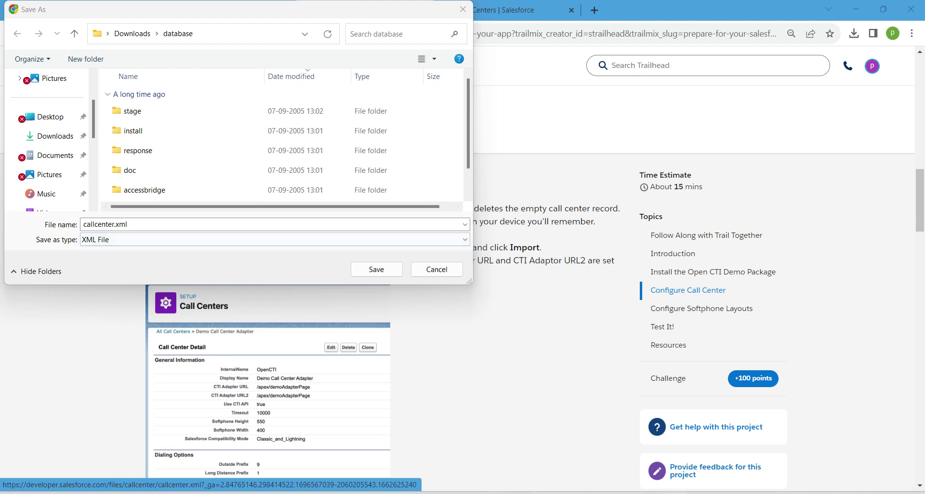
key(alt+d)
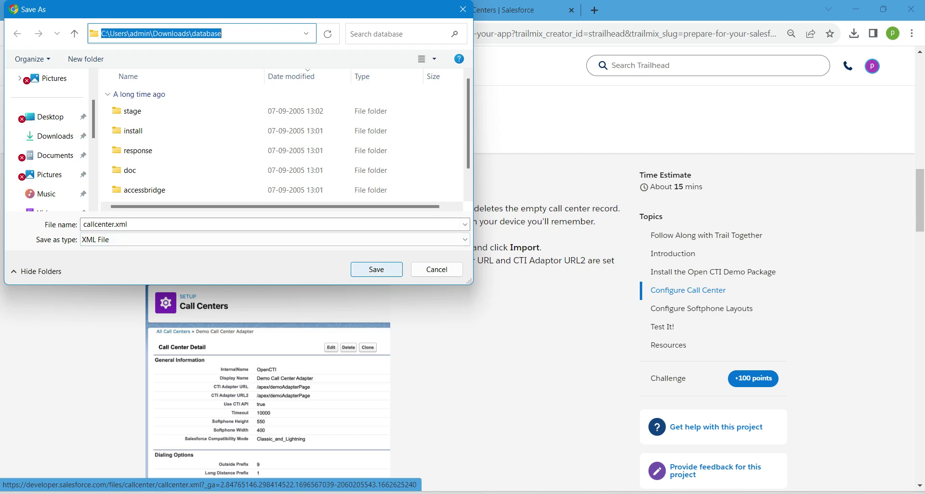
click(376, 269)
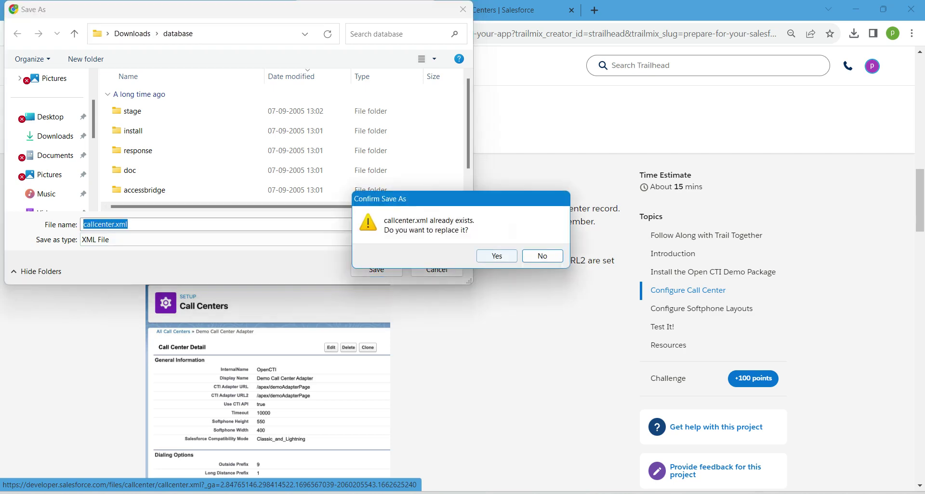
key(Return)
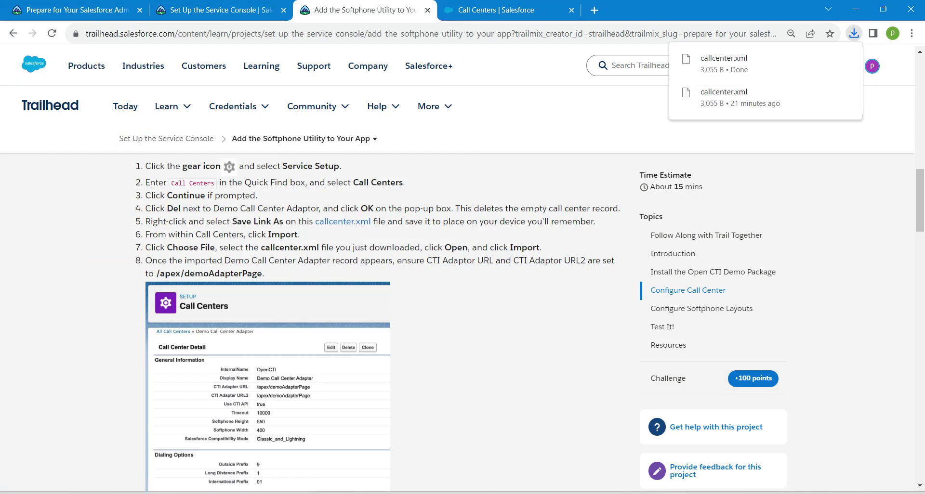
key(alt+Tab)
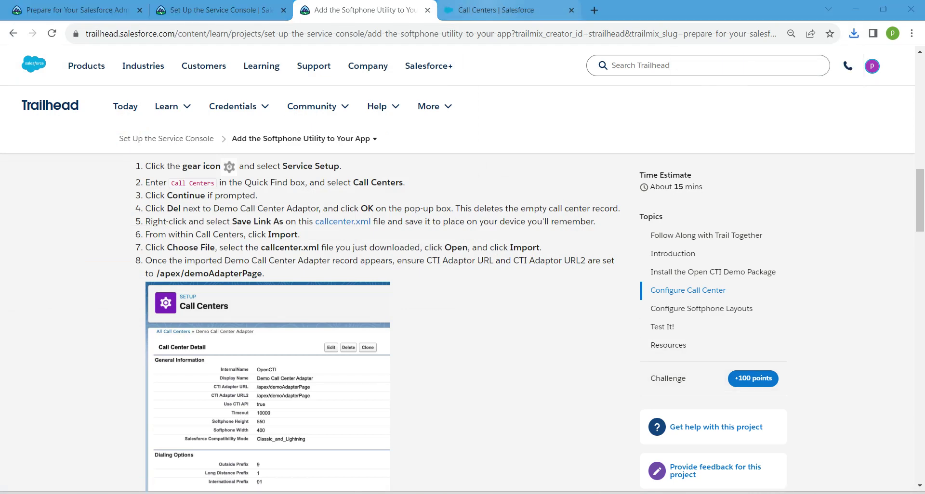
Step: Import callcenter.xml from Downloads\database as the call center definition file in Service Setup, and check the record's two CTI Adapter URLs
click(497, 10)
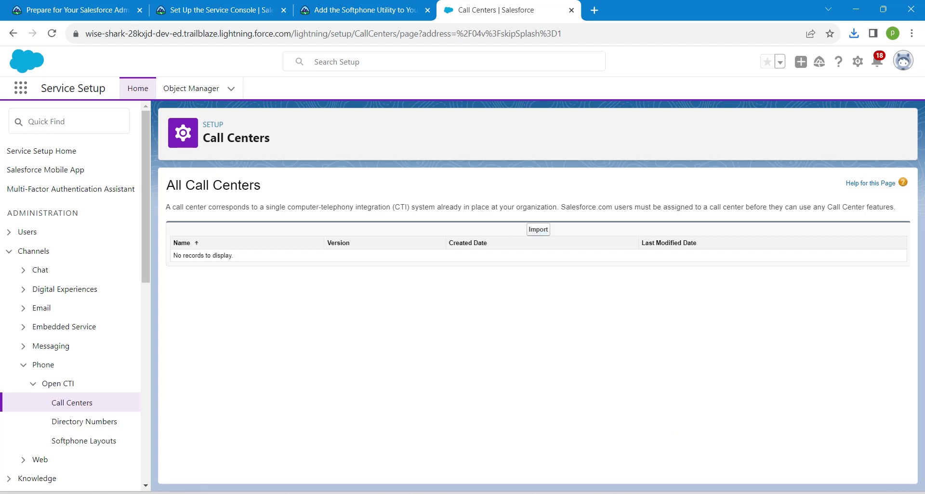
click(538, 229)
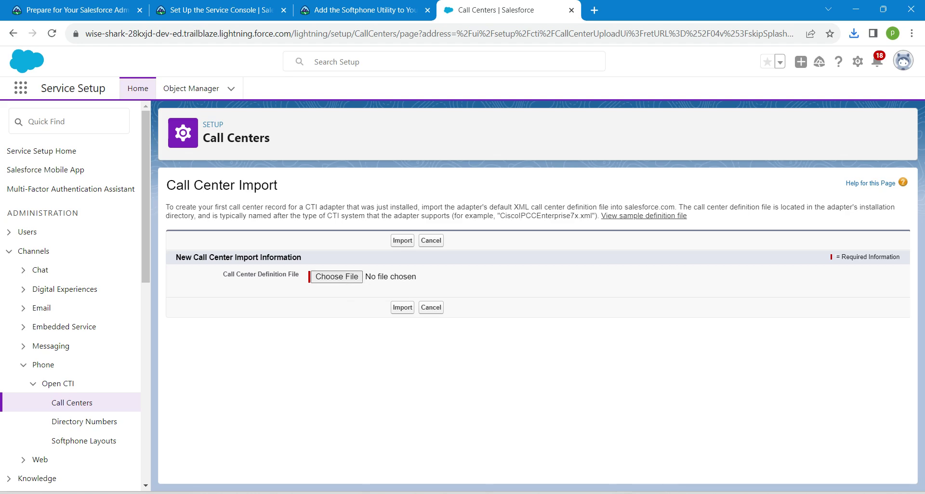
click(337, 277)
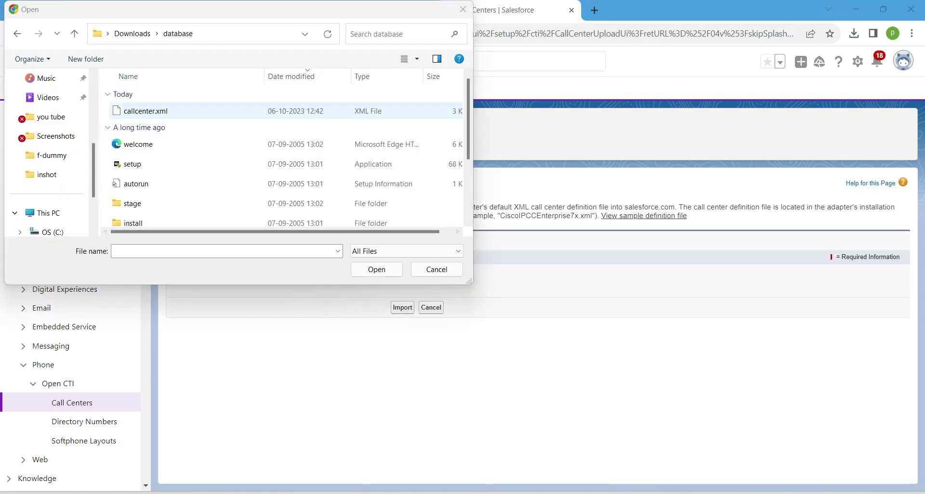
click(146, 111)
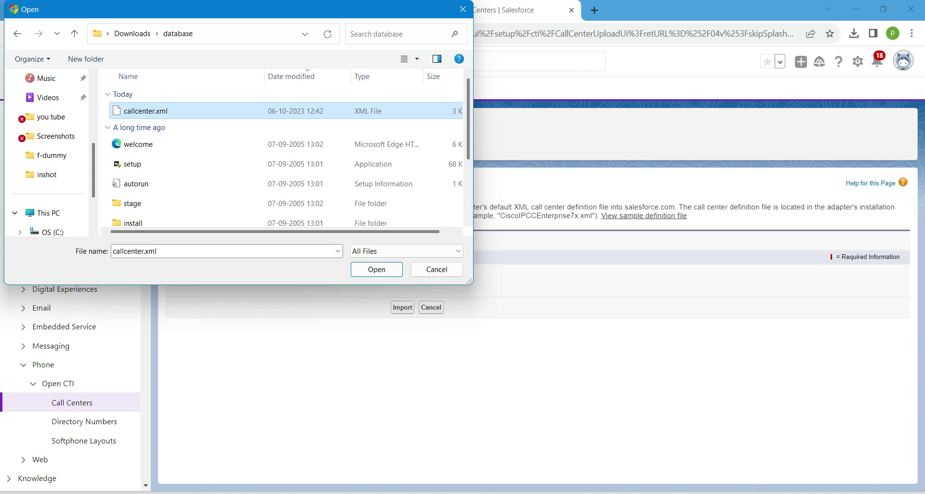
click(376, 270)
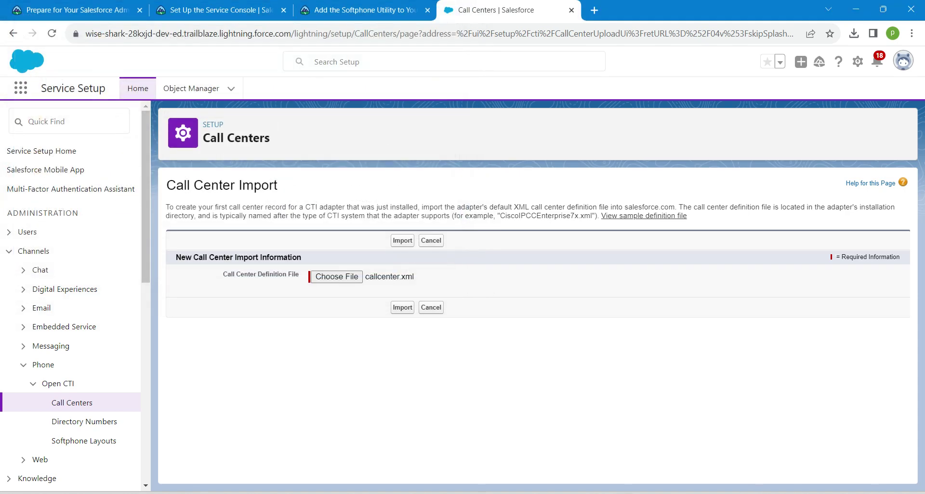
click(402, 307)
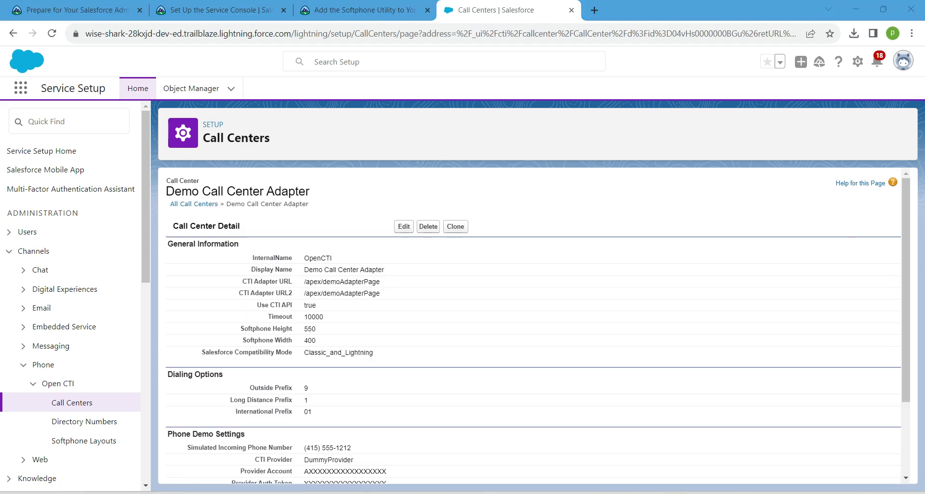
drag(304, 282, 380, 293)
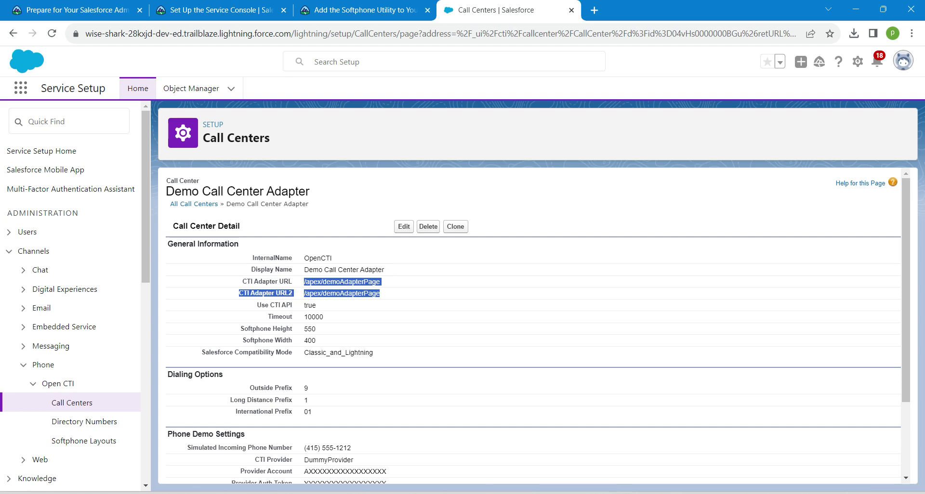
Step: Open user management for the Demo Call Center Adapter and search for new users to add without any filter criteria
click(380, 294)
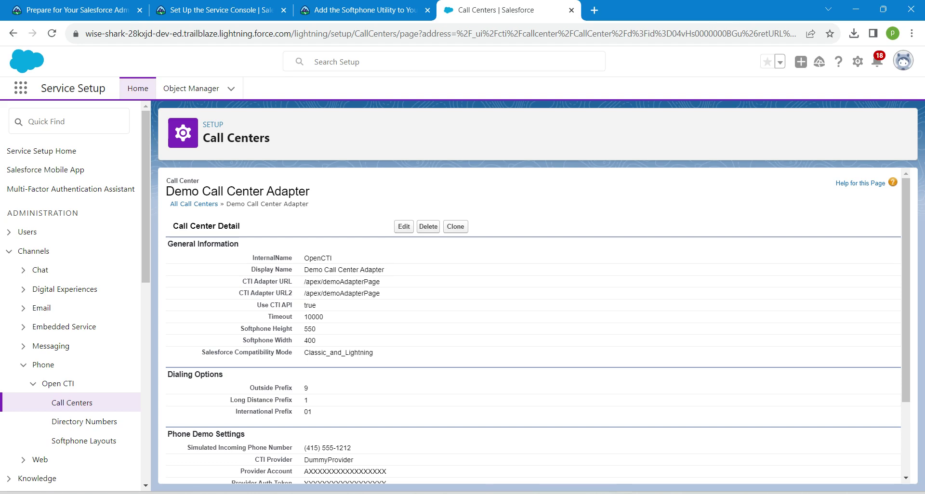
scroll(533, 326, down, 2)
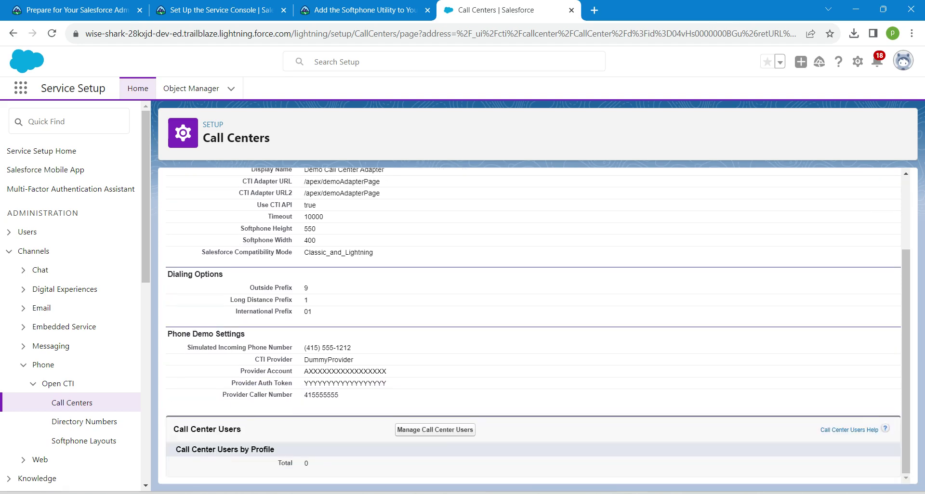
click(435, 430)
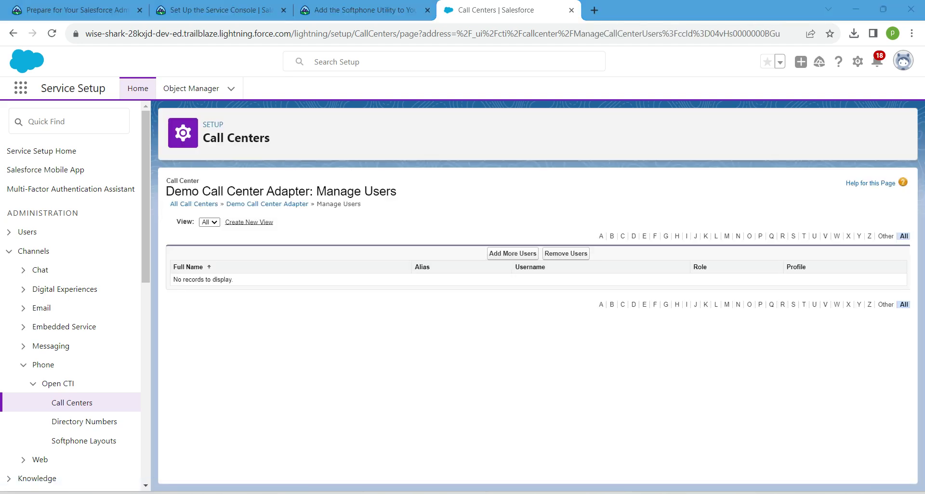
click(512, 254)
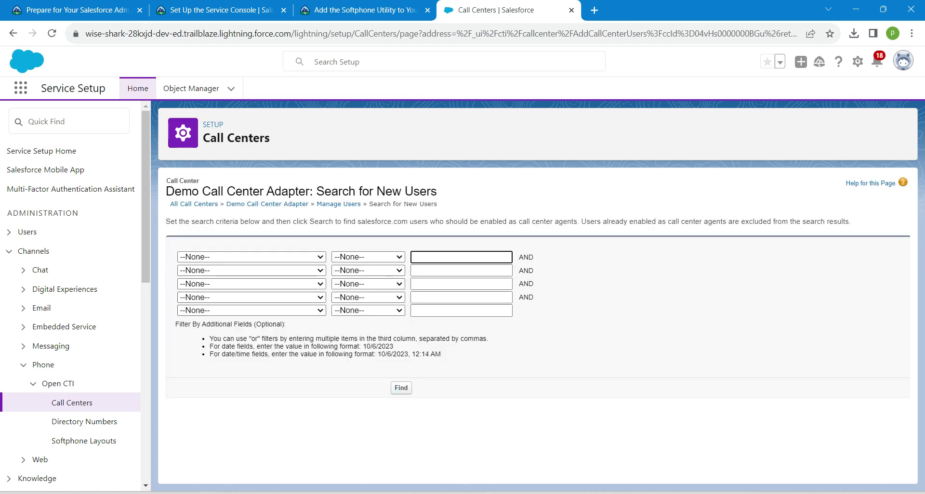
key(Return)
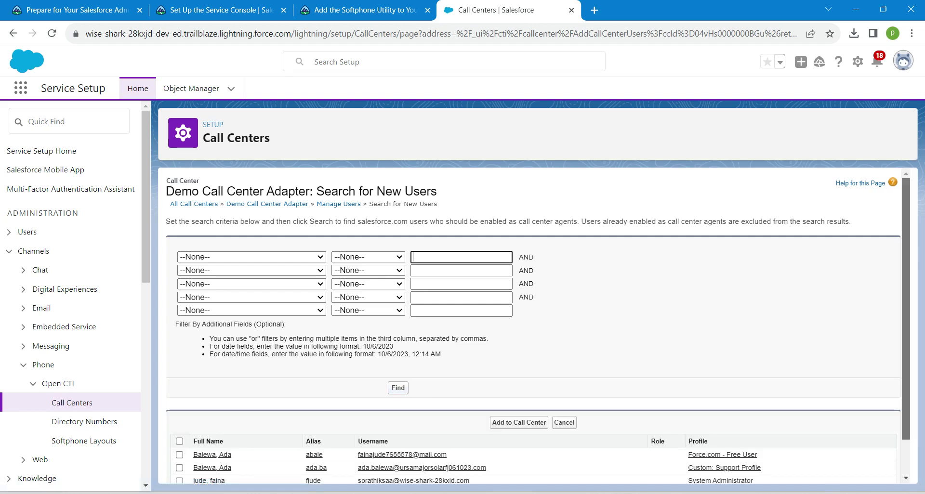
Step: Add the user with the Custom: Support Profile and the System Administrator user to the call center
scroll(538, 327, down, 1)
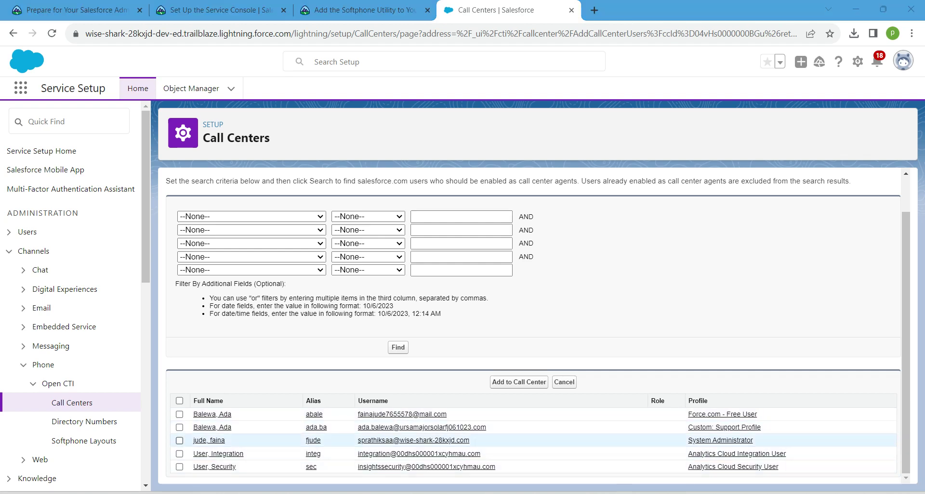
click(180, 441)
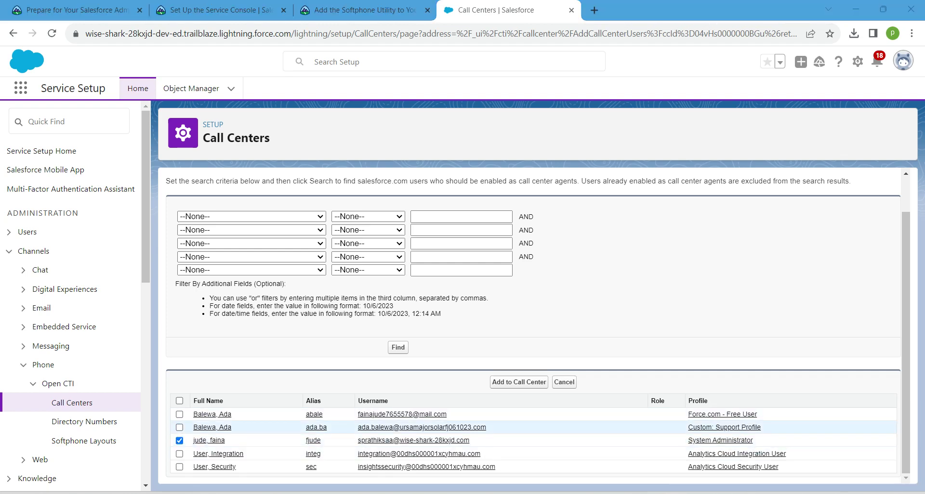
click(179, 428)
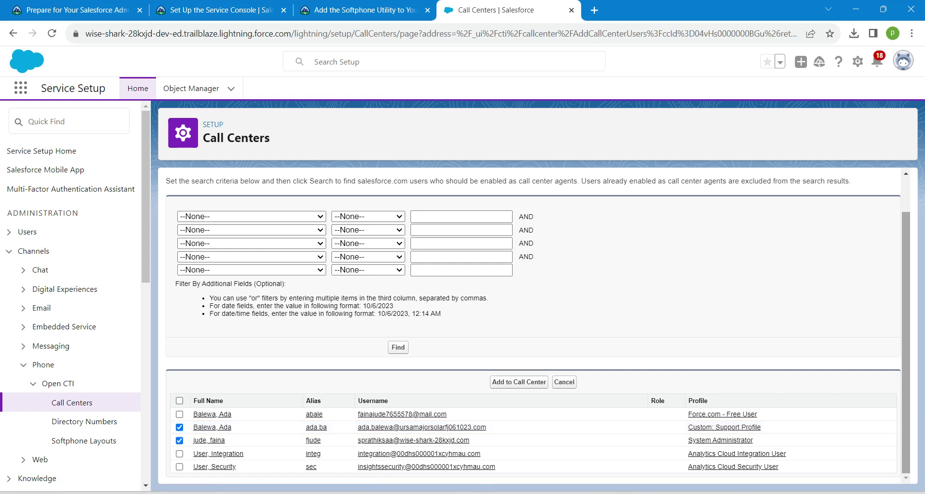
scroll(538, 325, up, 2)
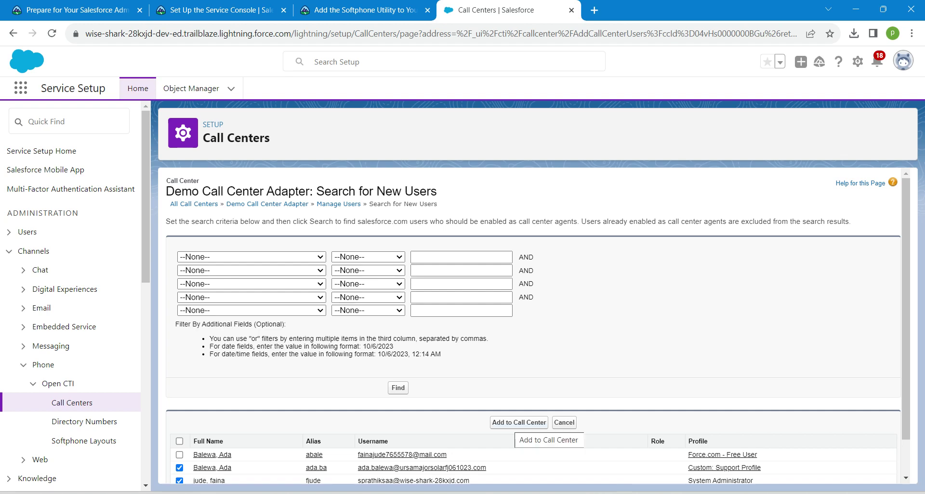
click(519, 423)
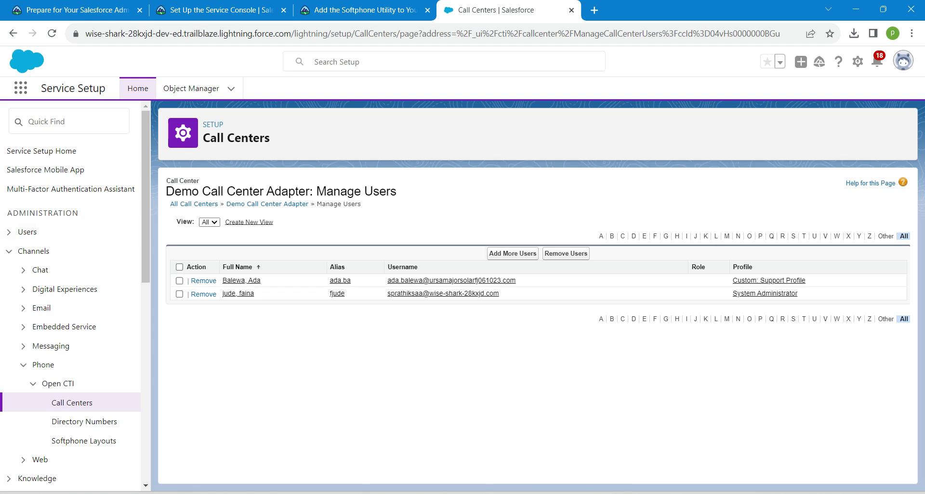
Step: Find "soft" in the setup navigation and open the Softphone Layouts page under Open CTI
click(69, 120)
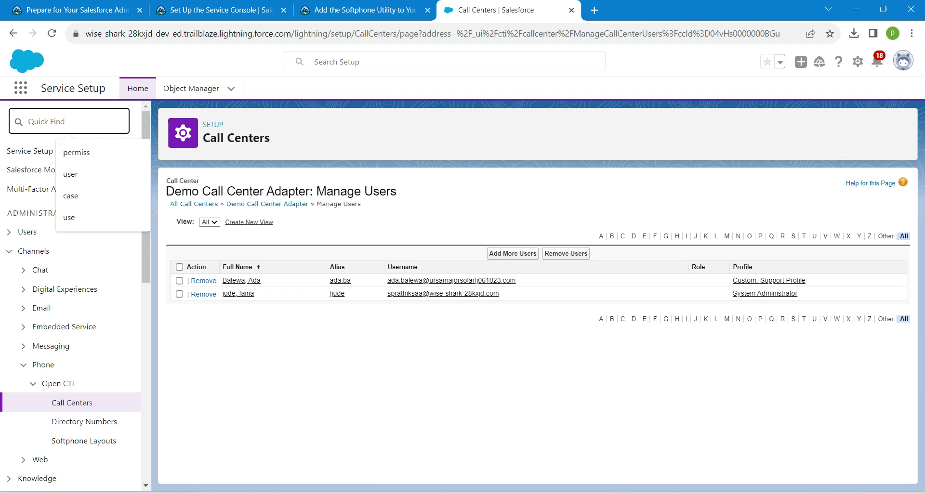
text(soft)
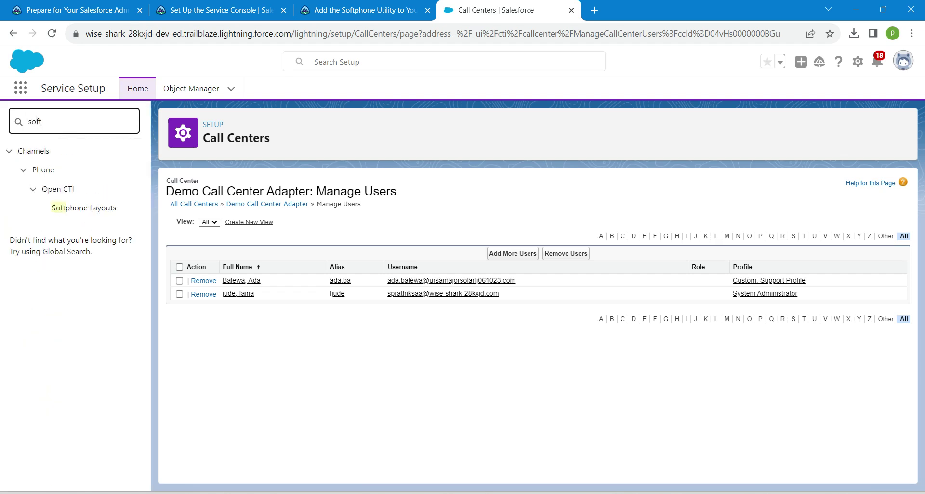
click(84, 207)
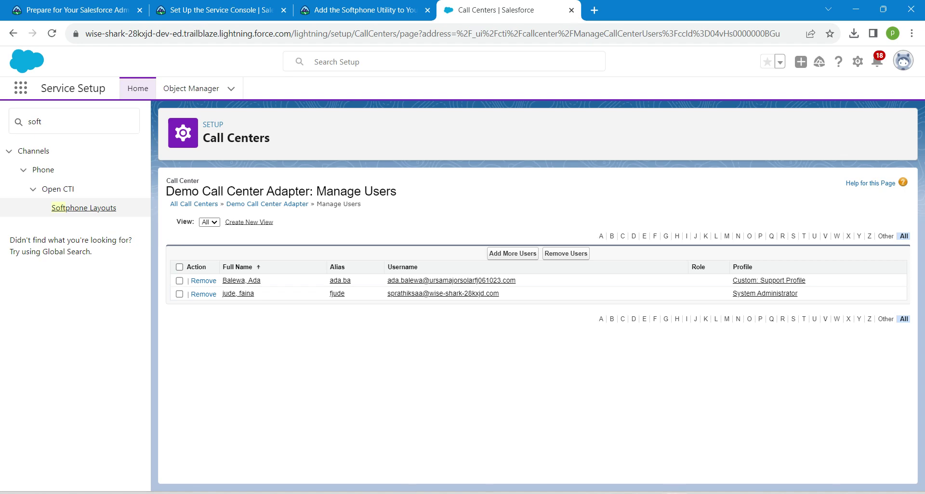
click(198, 365)
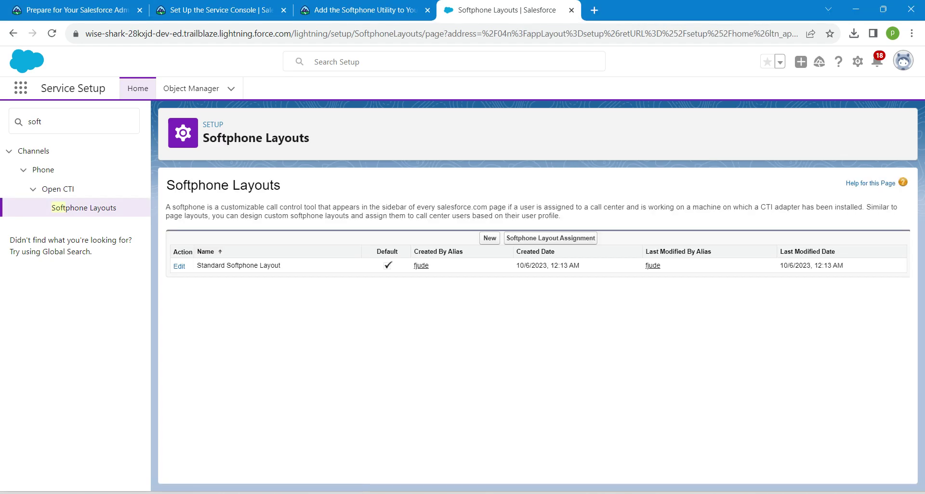
Step: Start a new softphone layout and name it "Softphone Layout Assignment", copying the name from the Trailhead instructions
click(489, 238)
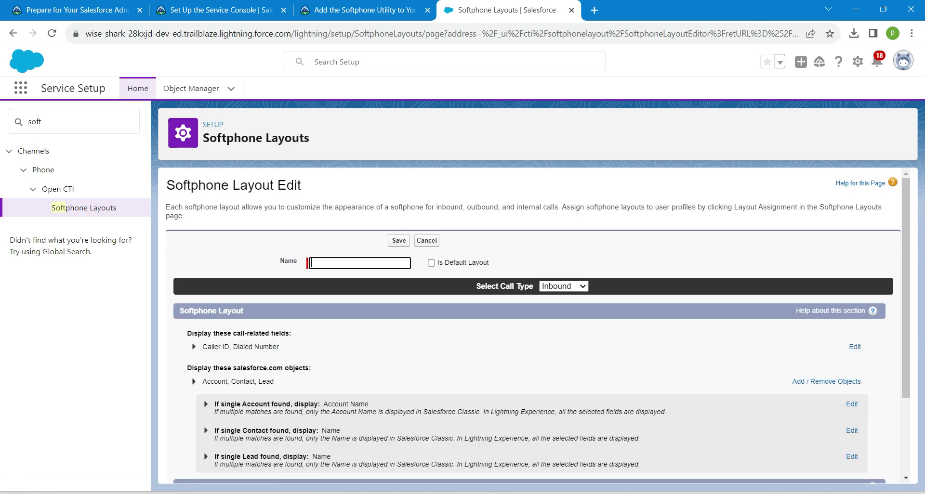
click(365, 9)
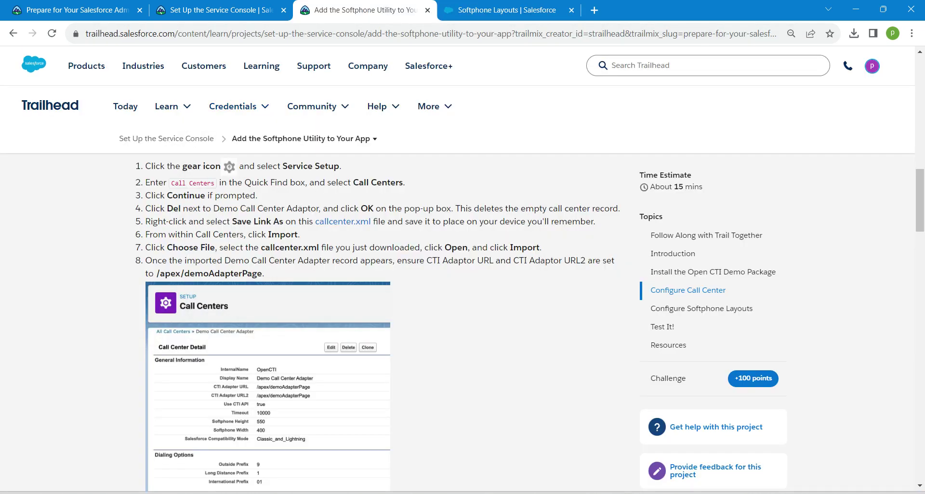
scroll(463, 304, down, 10)
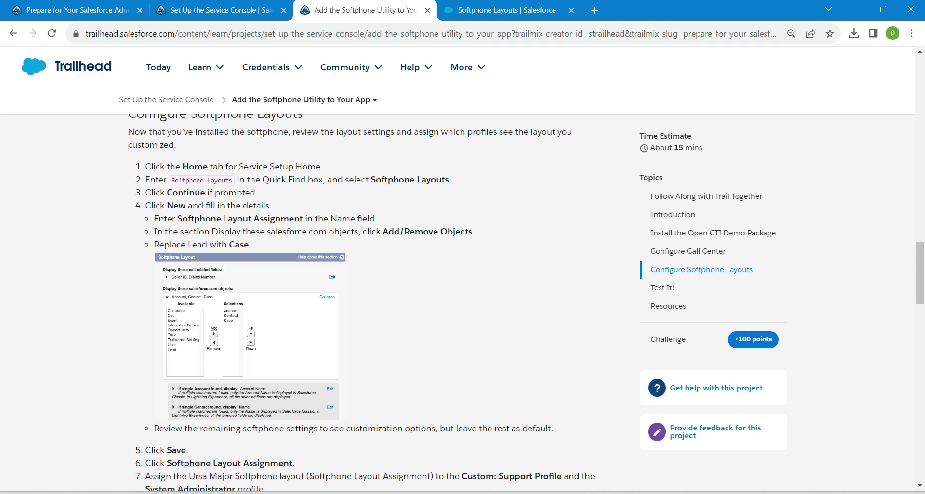
drag(178, 219, 300, 218)
key(ctrl+c)
key(ctrl+Tab)
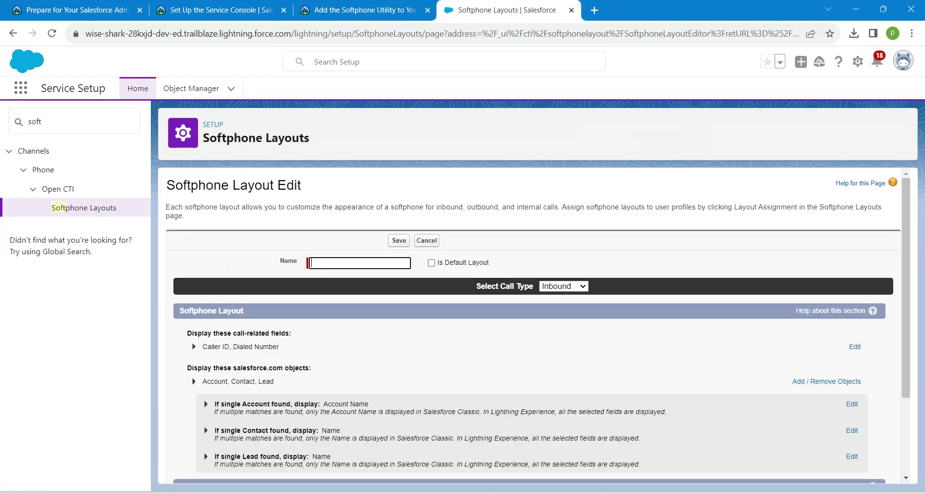
key(ctrl+v)
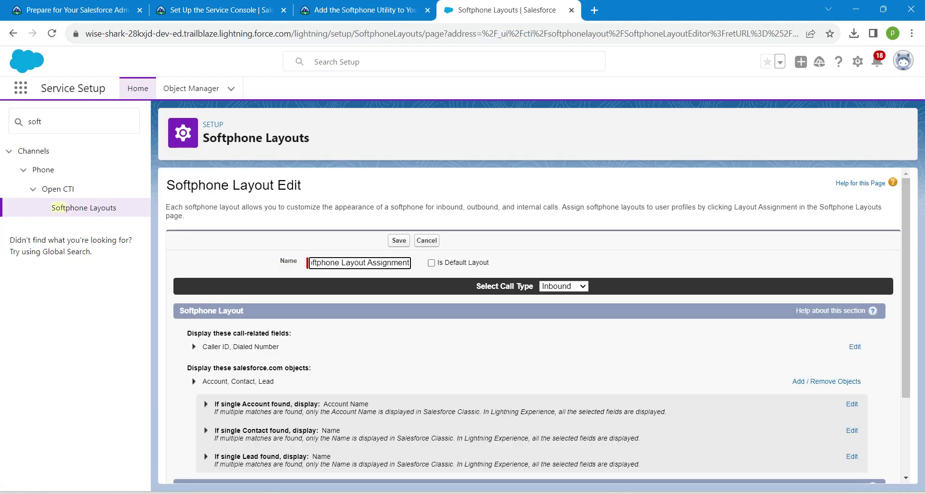
key(Tab)
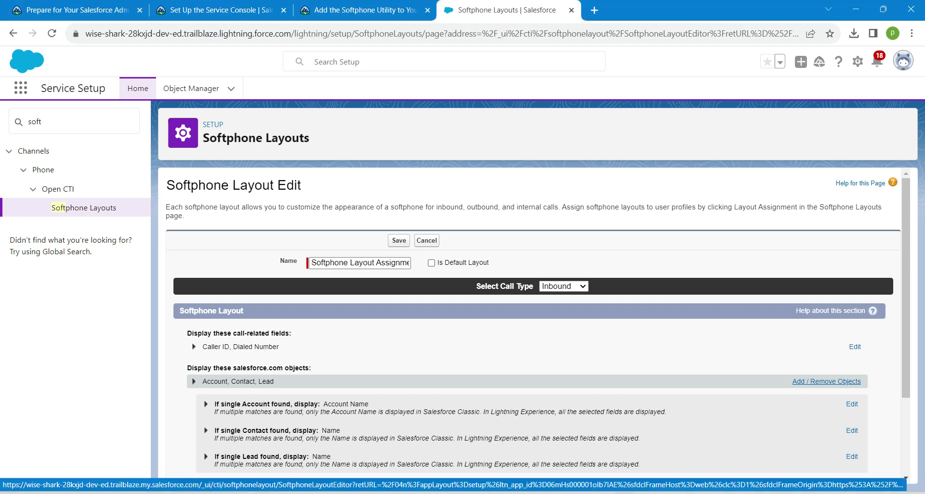
Step: Replace Lead with Case among the layout's displayed Salesforce objects, keep the other settings at their defaults, and save the layout
click(827, 382)
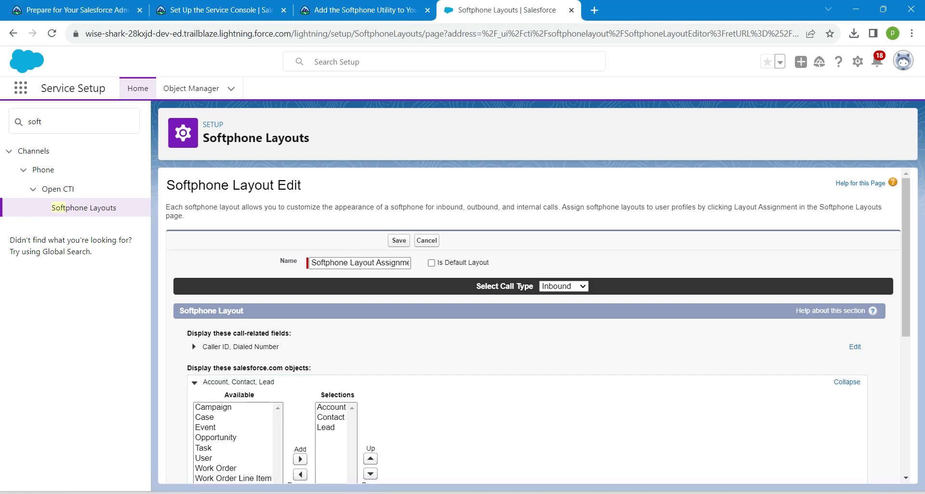
click(326, 427)
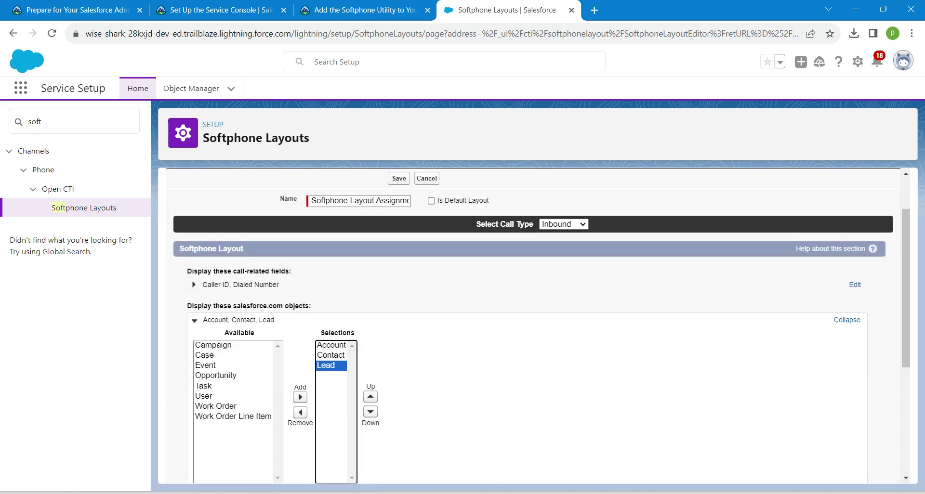
click(300, 412)
click(204, 417)
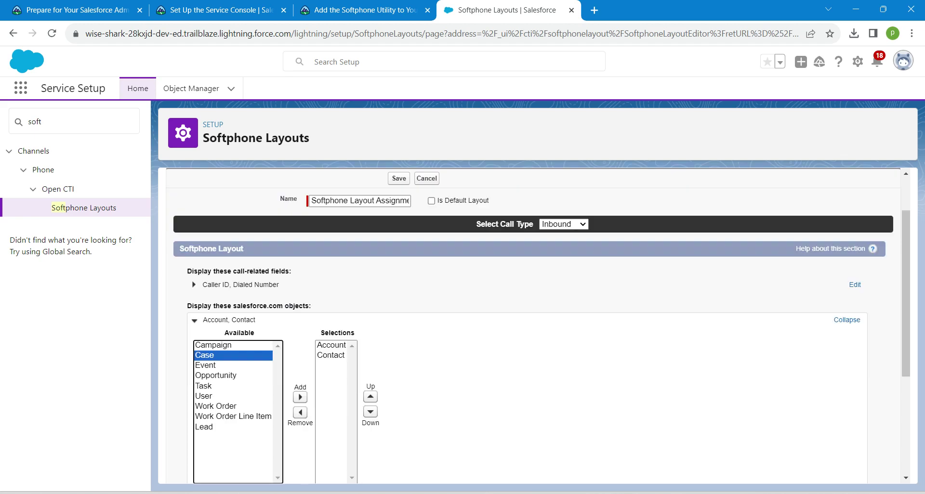
click(300, 397)
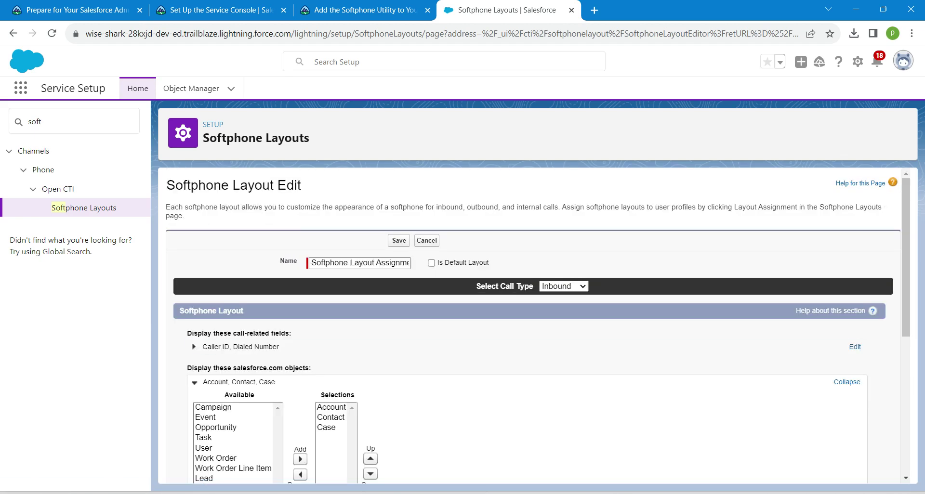
scroll(542, 323, down, 5)
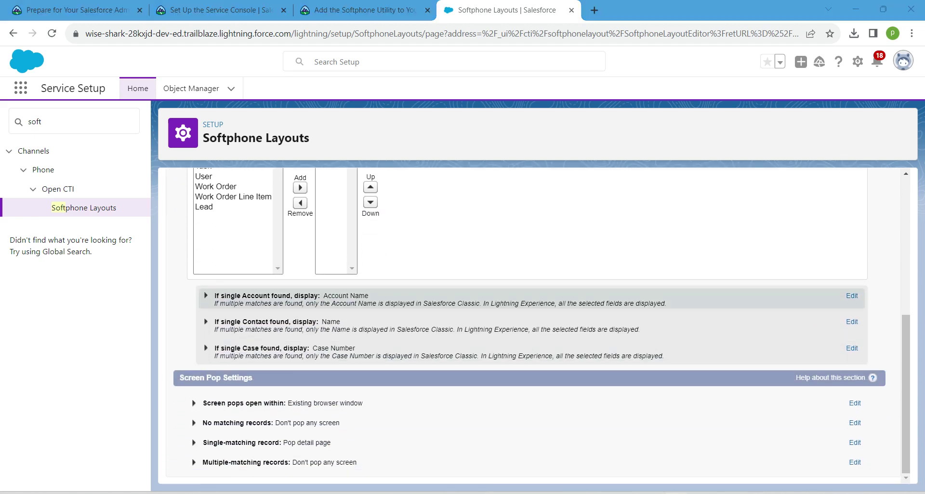
drag(906, 394, 906, 257)
click(399, 241)
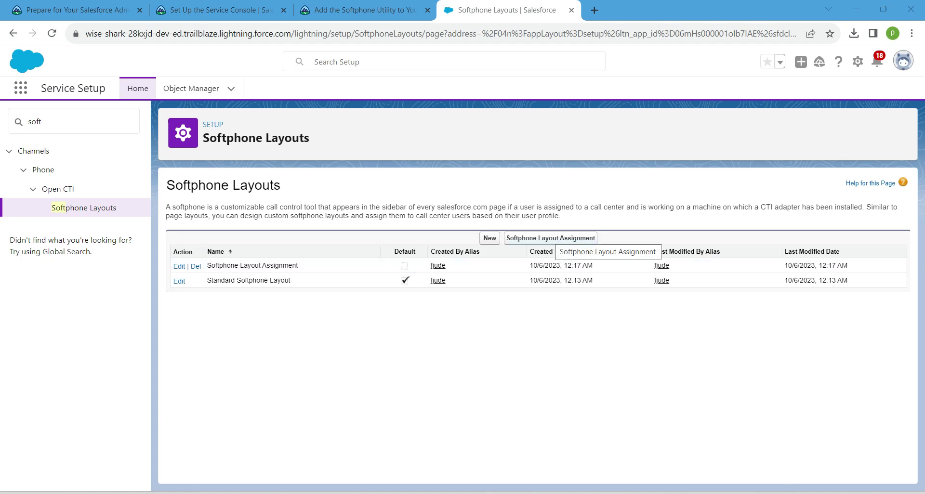
Step: Open the softphone layout assignments and assign Softphone Layout Assignment to the Custom: Support Profile
click(551, 238)
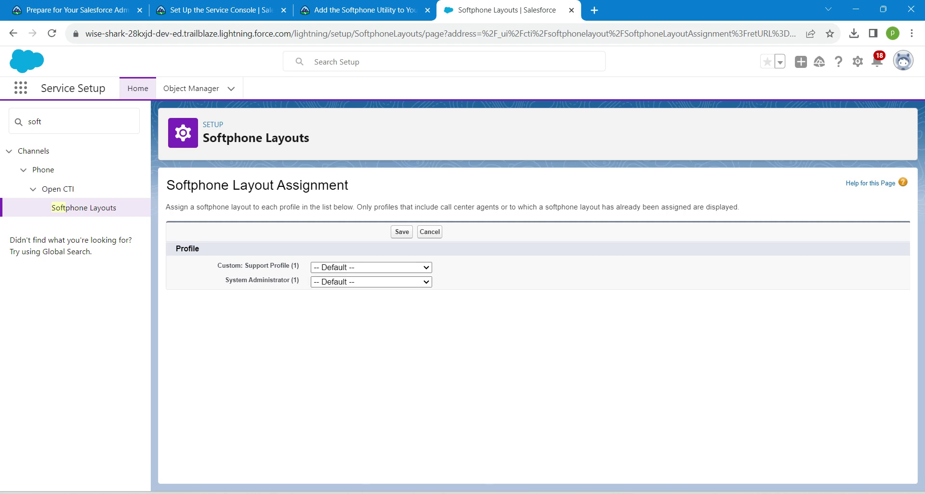
click(371, 267)
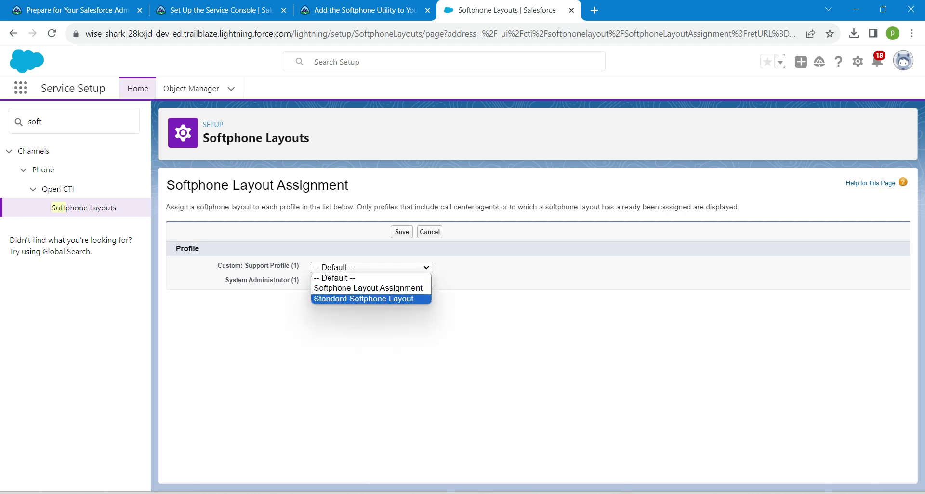
key(alt+Tab)
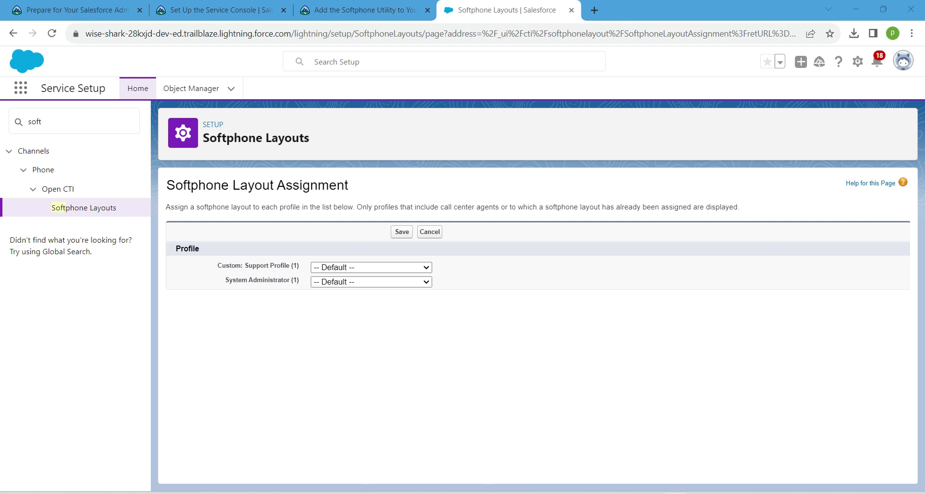
click(371, 268)
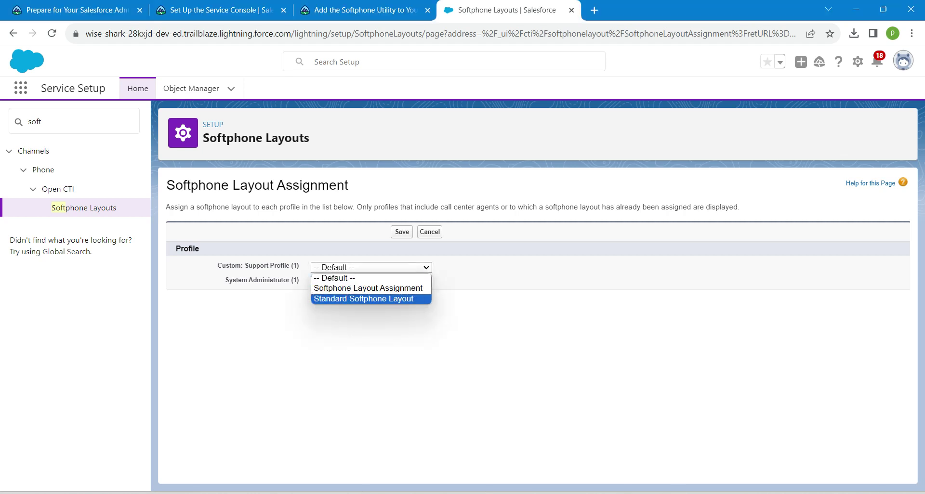
key(Down)
key(Up)
key(Return)
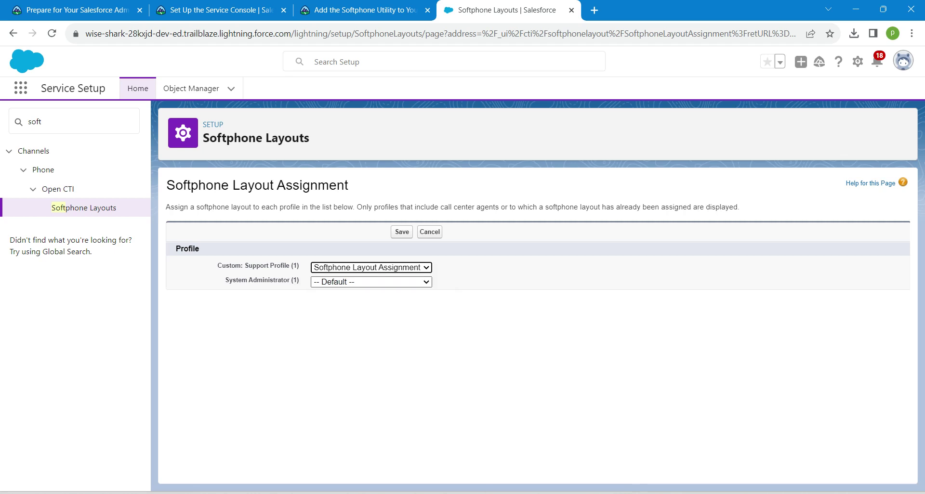
Step: Assign Softphone Layout Assignment to the System Administrator profile and save the profile assignments
key(Tab)
key(alt+Down)
key(Down)
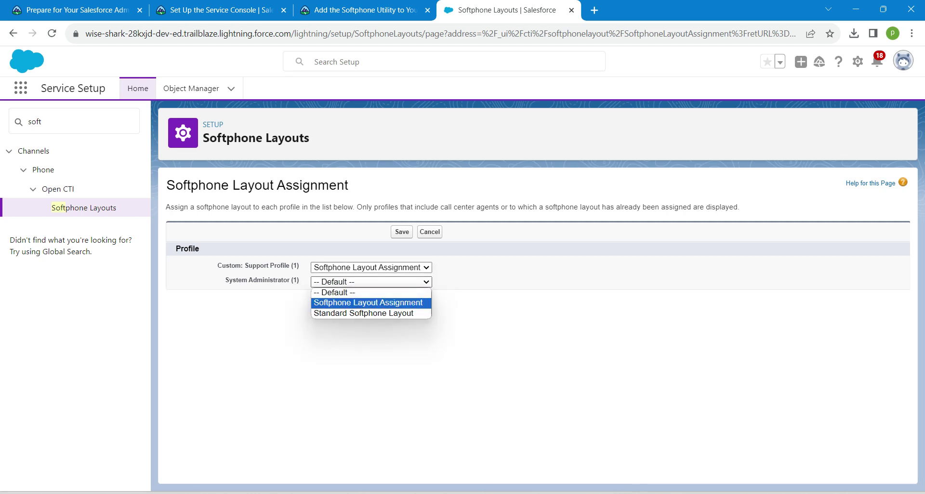
key(Return)
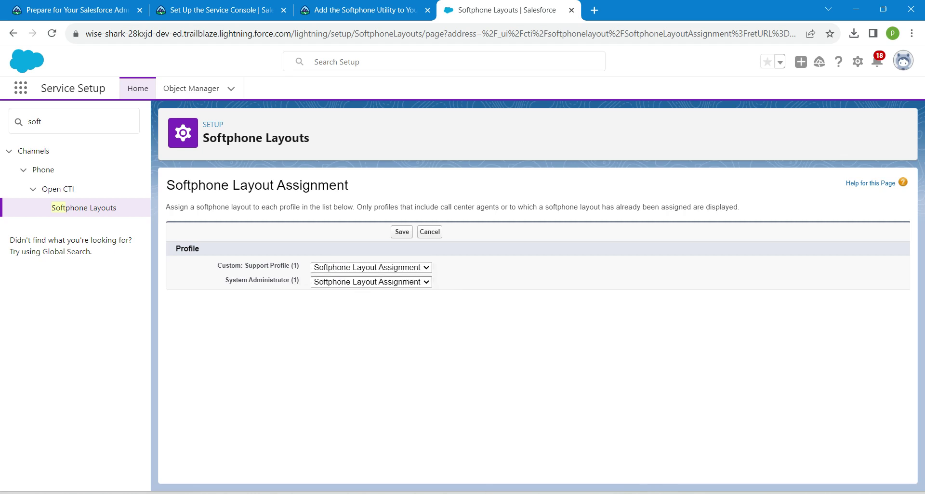
click(402, 231)
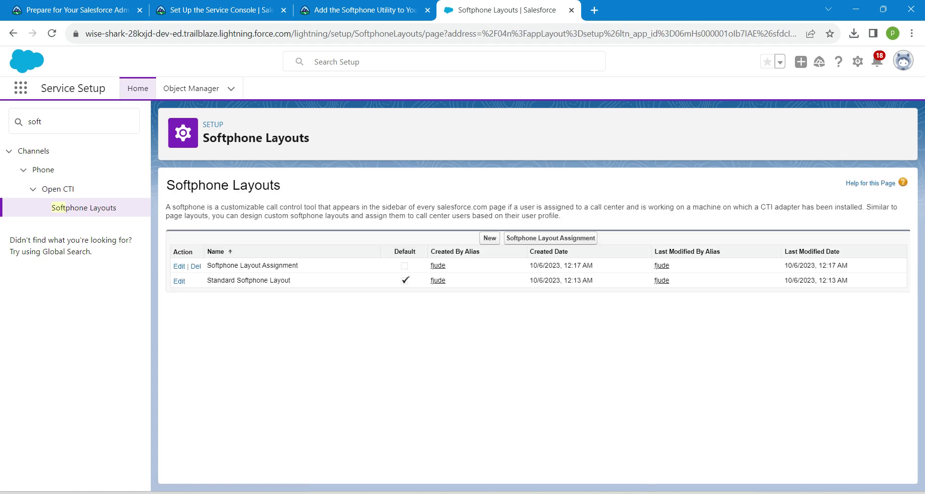
Step: Verify the softphone utility step on Trailhead and return to the Set Up the Service Console overview to locate the remaining project step
click(337, 10)
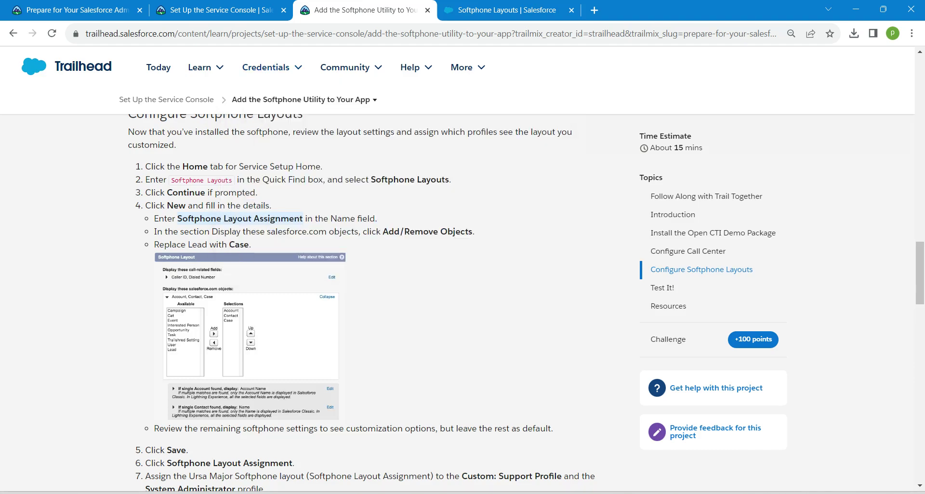
scroll(375, 299, down, 15)
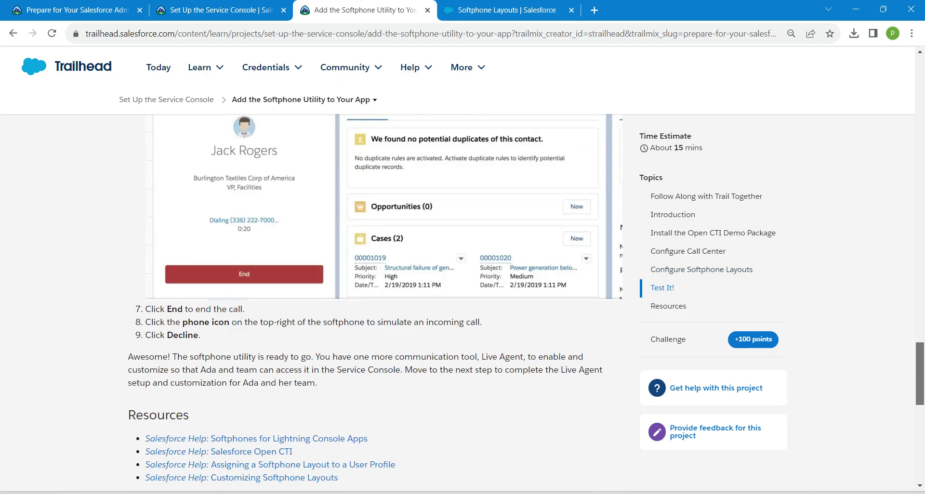
scroll(212, 376, down, 1)
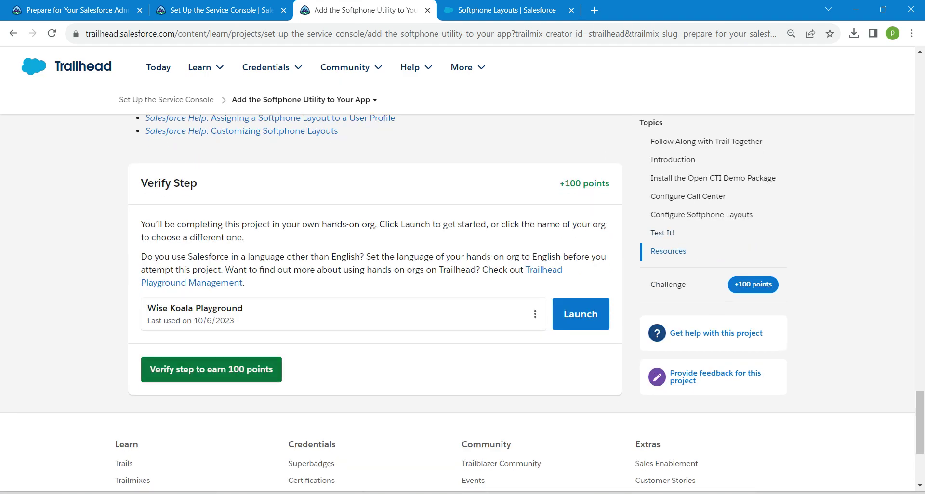
click(212, 369)
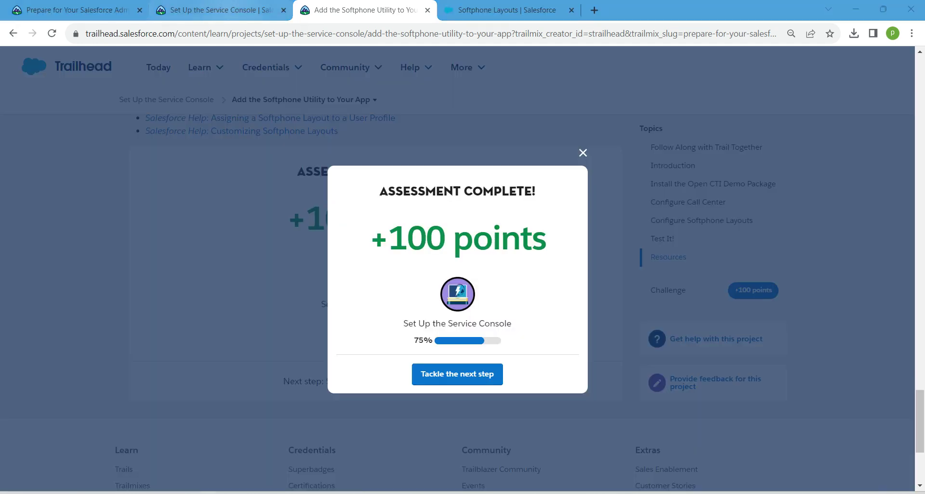
click(219, 9)
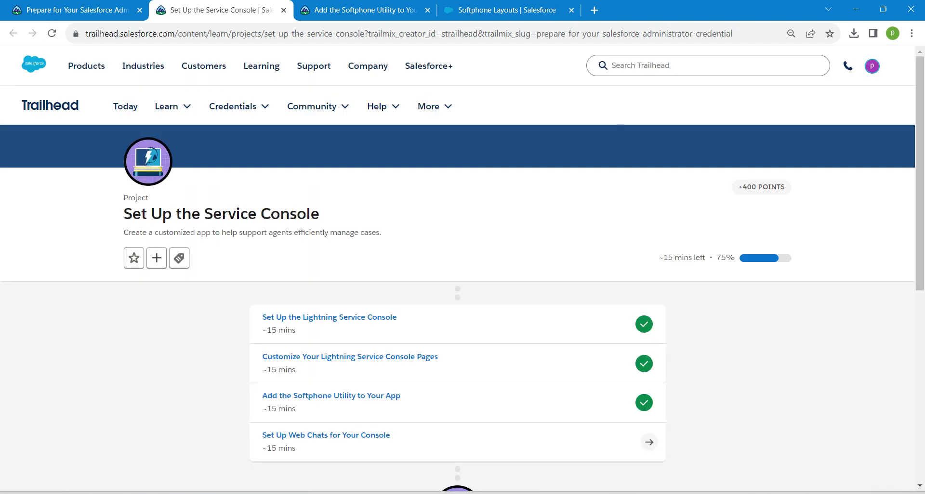
drag(261, 435, 391, 435)
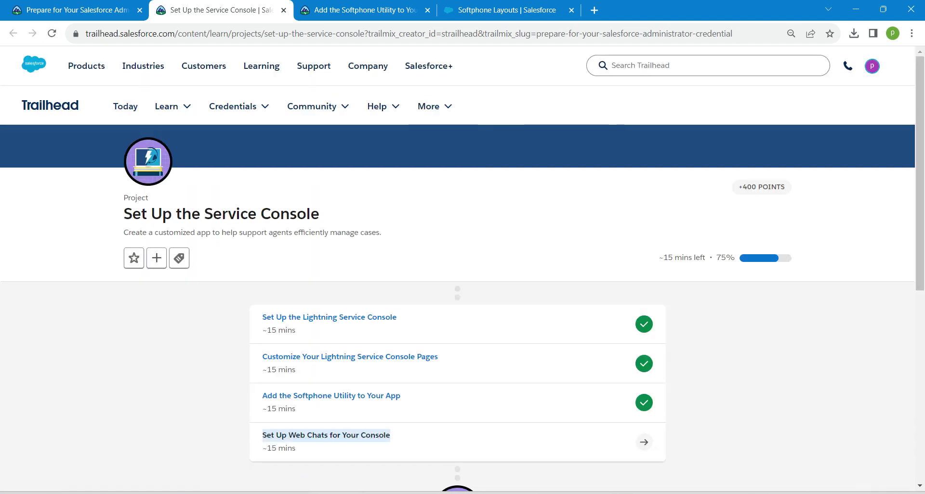